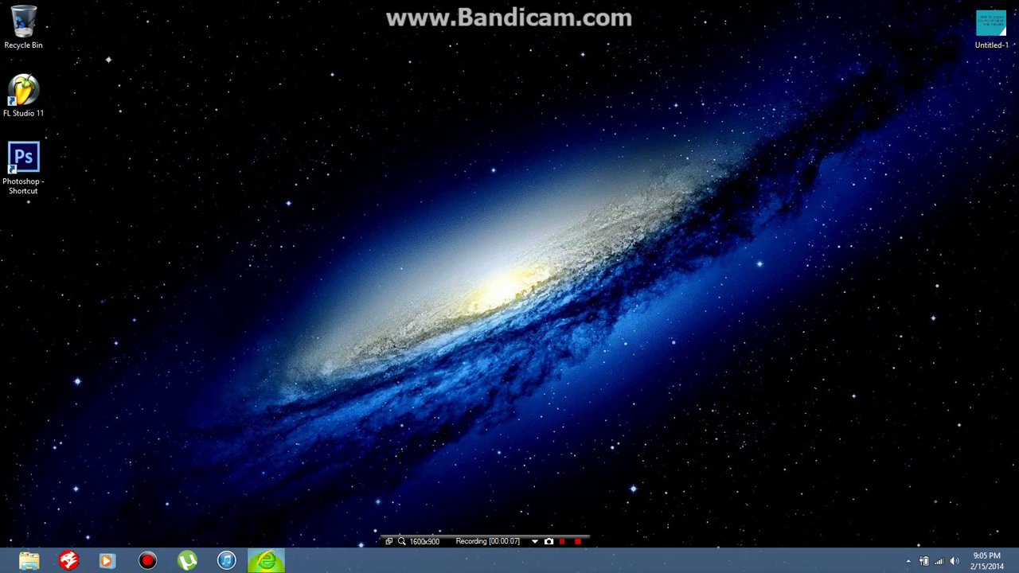
Google 'combo fix download' in Internet Explorer and view the bleepingcomputer.com ComboFix 14.2.14.1 page.
{"action": "left_click", "coordinate": [266, 561]}
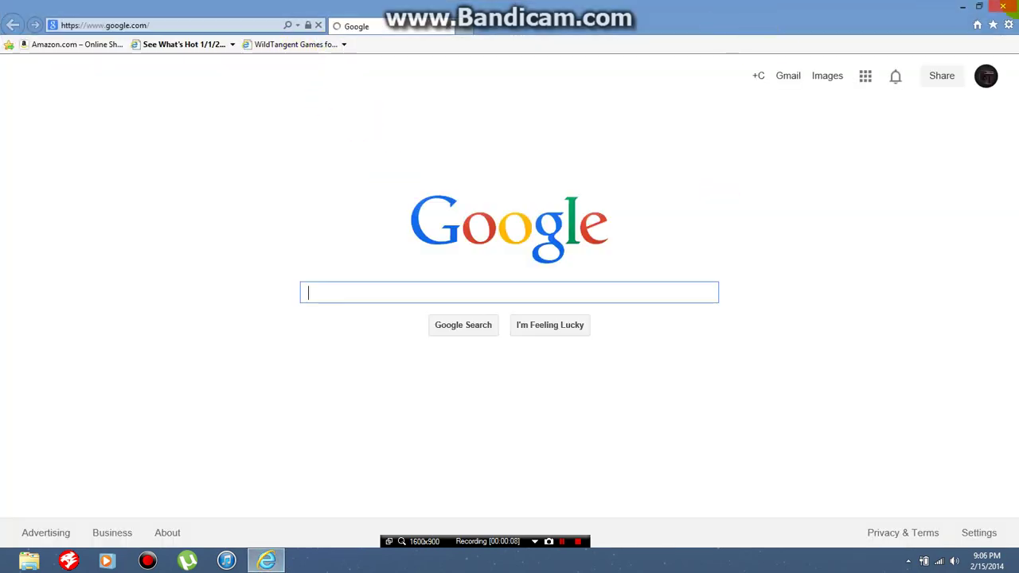
{"action": "left_click", "coordinate": [1003, 6]}
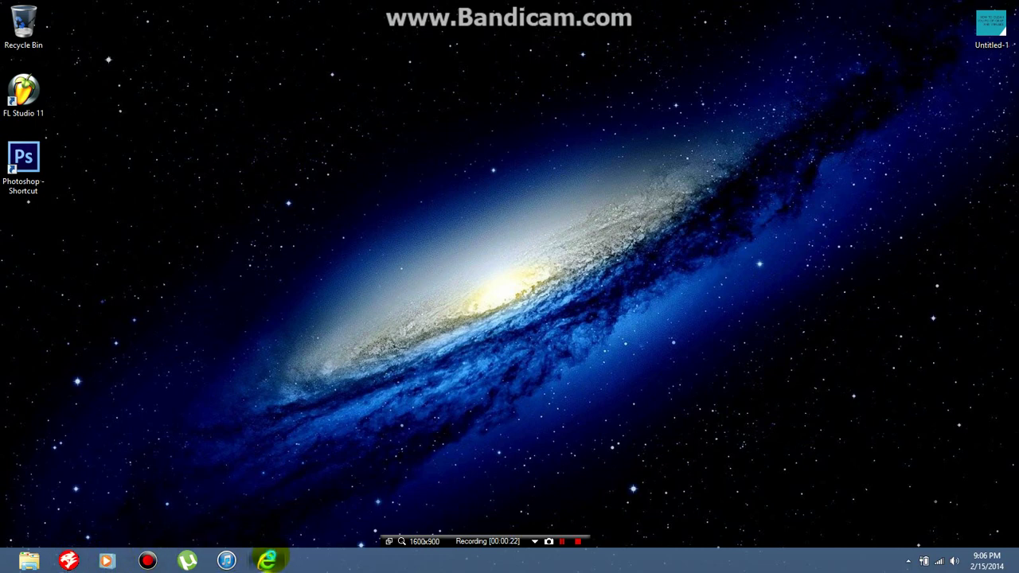
{"action": "left_click", "coordinate": [268, 561]}
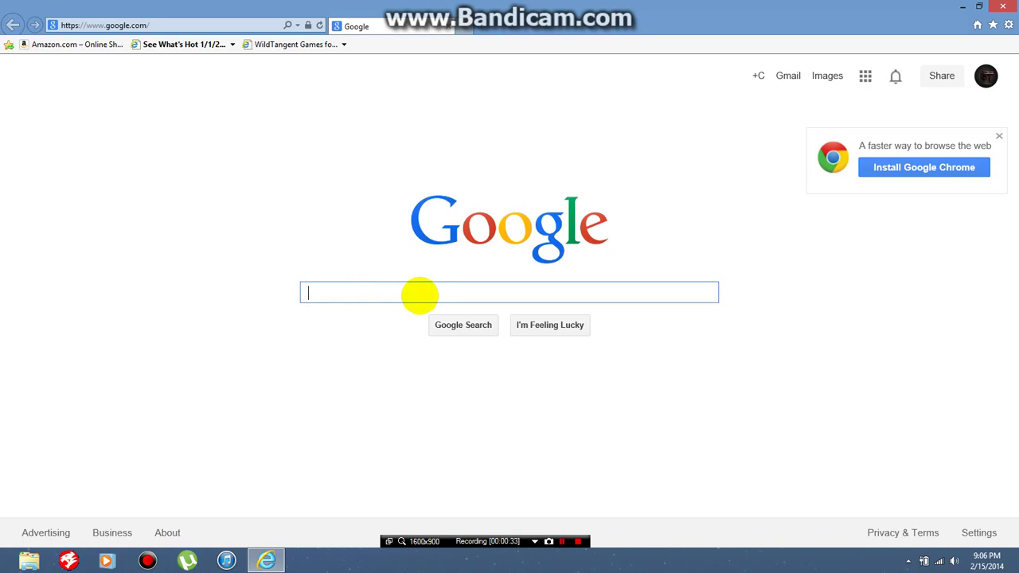
{"action": "type", "text": "combo"}
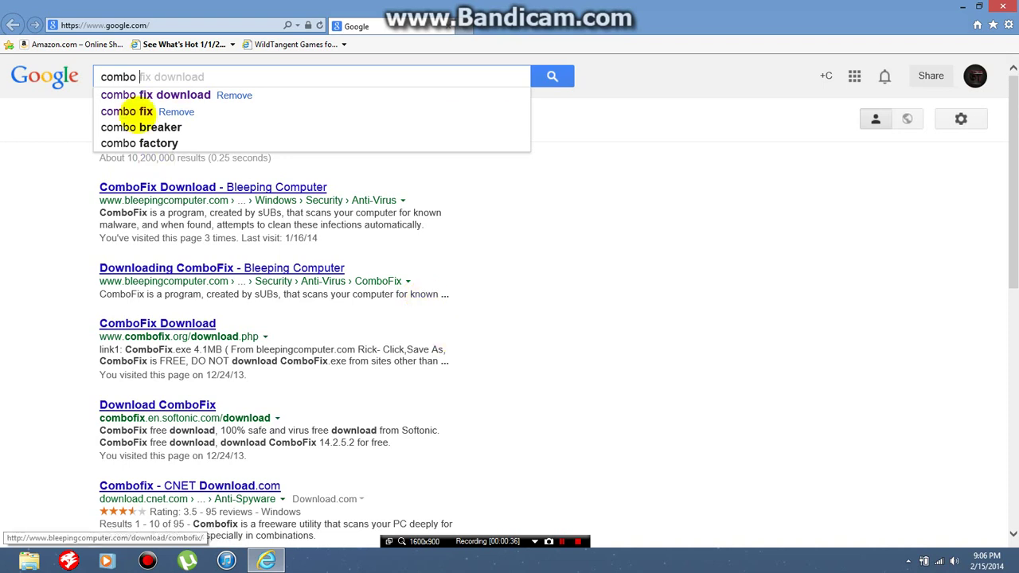
{"action": "left_click", "coordinate": [164, 95]}
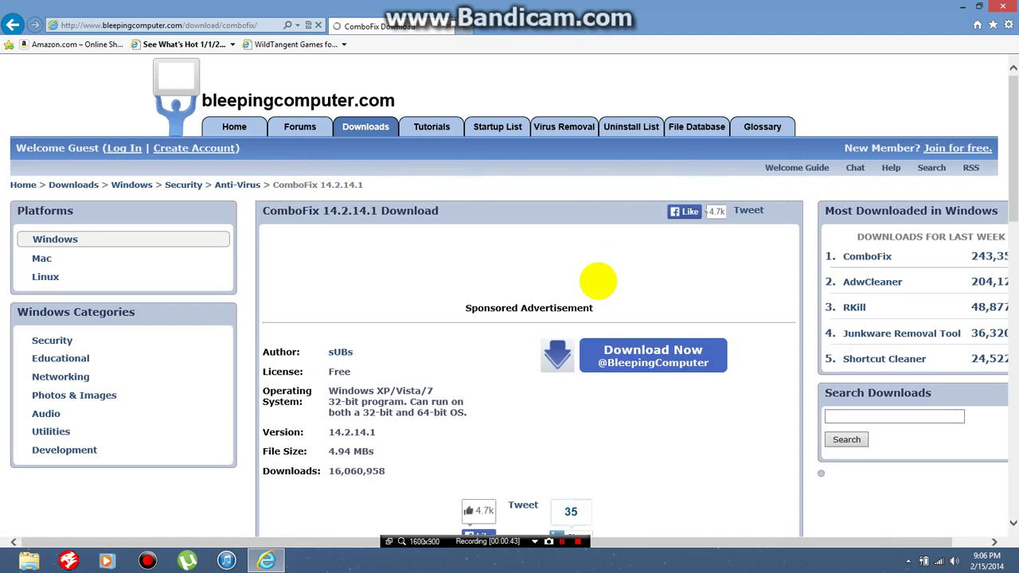
{"action": "scroll", "coordinate": [669, 374], "scroll_direction": "down", "scroll_amount": 3}
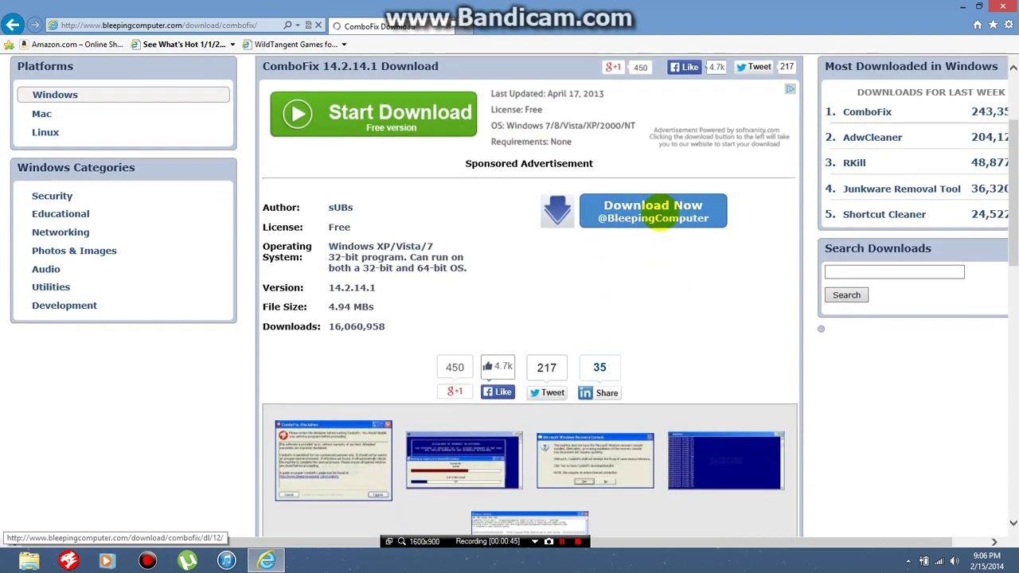
Close the browser and let ComboFix save restoration files and extract, moving its window aside.
{"action": "double_click", "coordinate": [450, 32]}
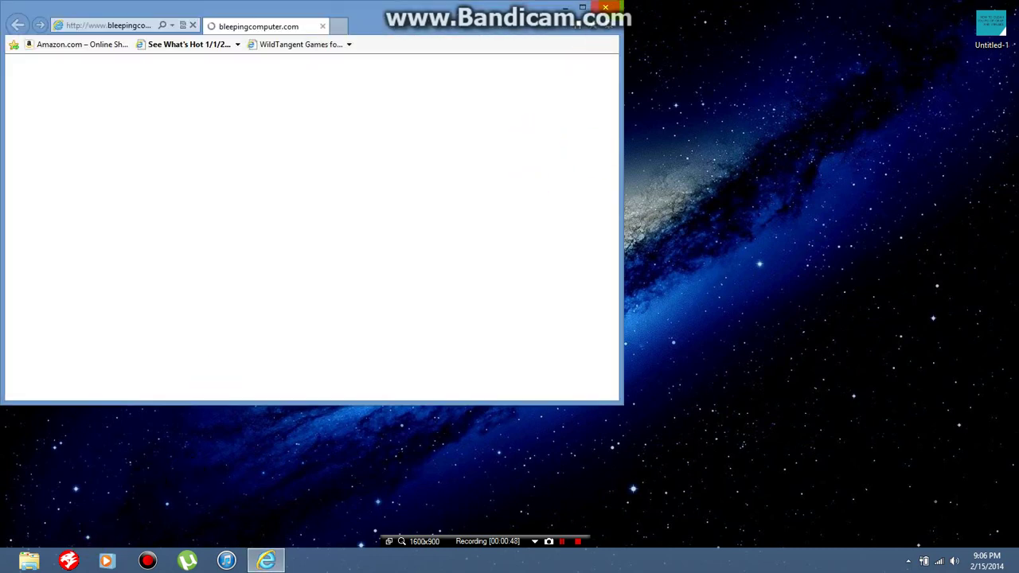
{"action": "left_click", "coordinate": [606, 8]}
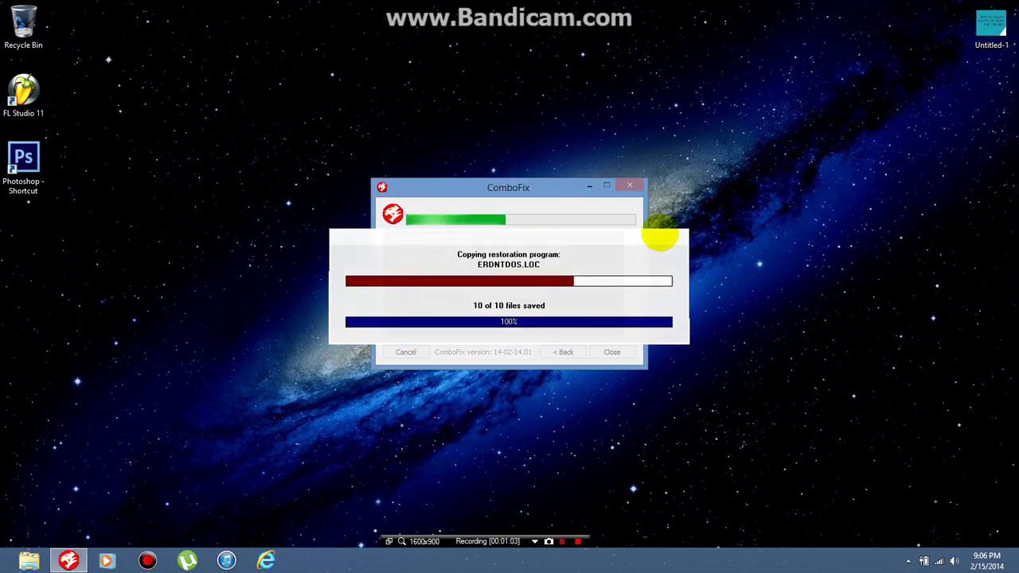
{"action": "left_click", "coordinate": [628, 182]}
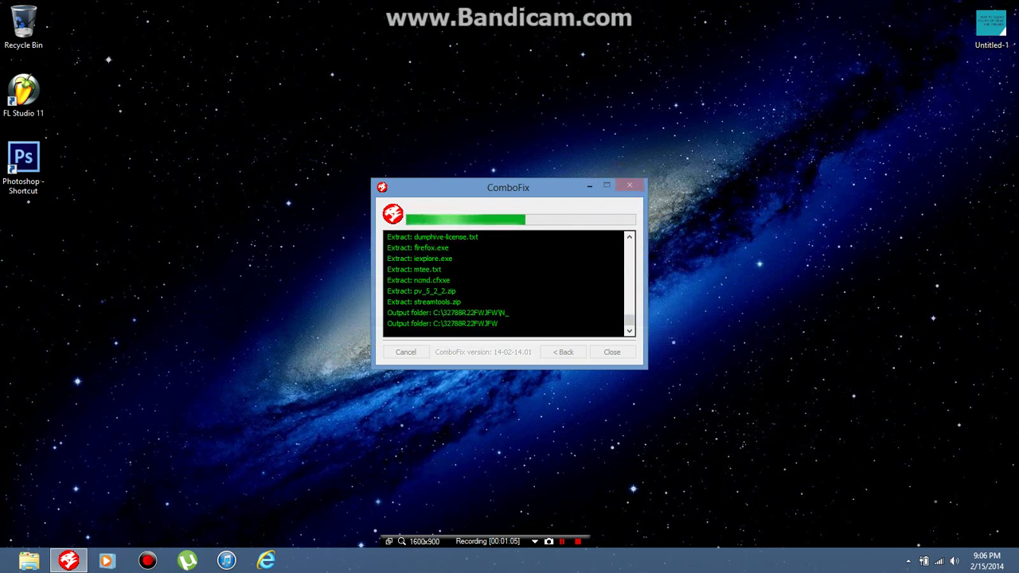
{"action": "left_click", "coordinate": [544, 402]}
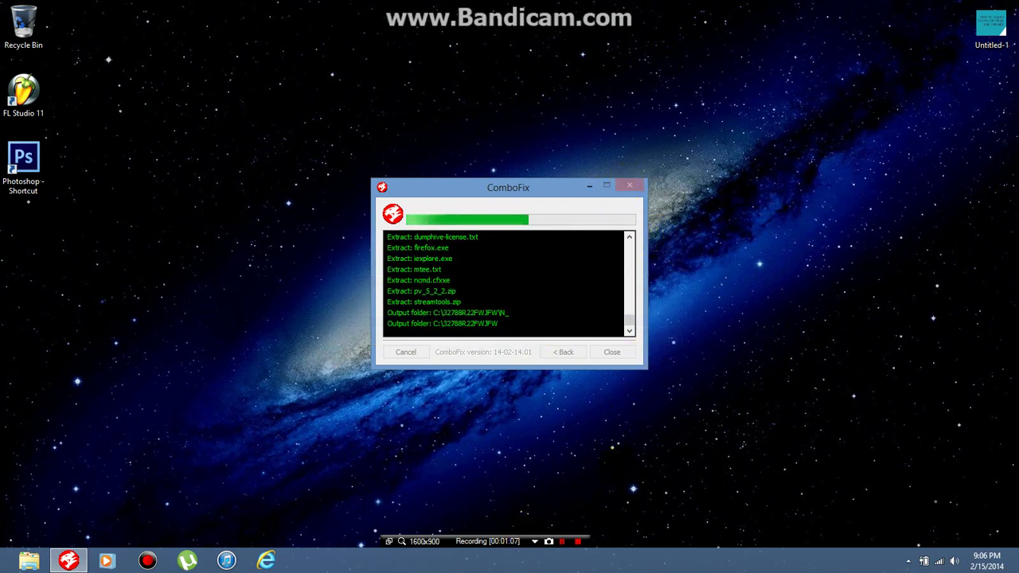
{"action": "left_click_drag", "start_coordinate": [532, 188], "coordinate": [471, 176]}
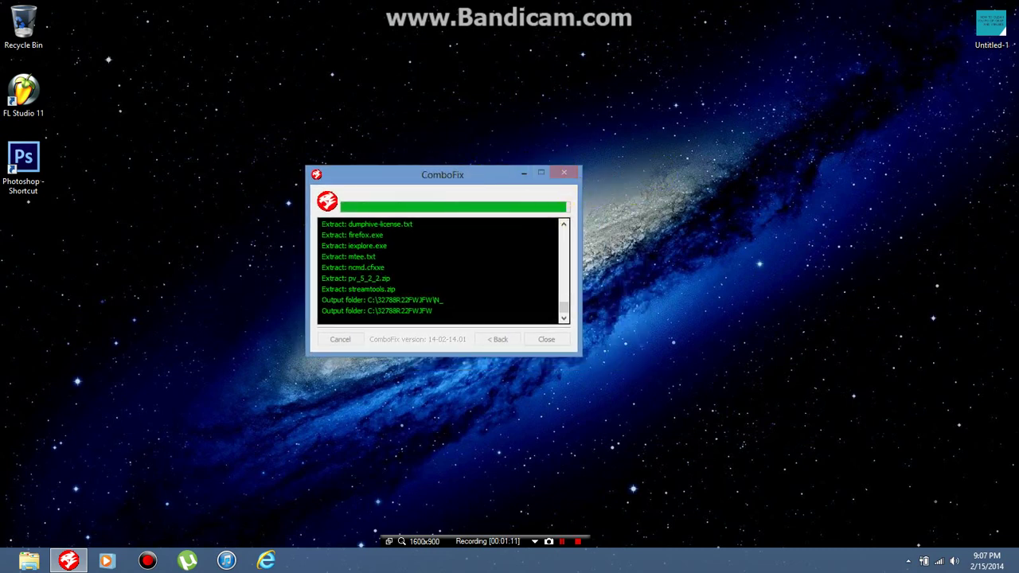
Close the ComboFix window and the Administrator console window.
{"action": "left_click", "coordinate": [564, 172]}
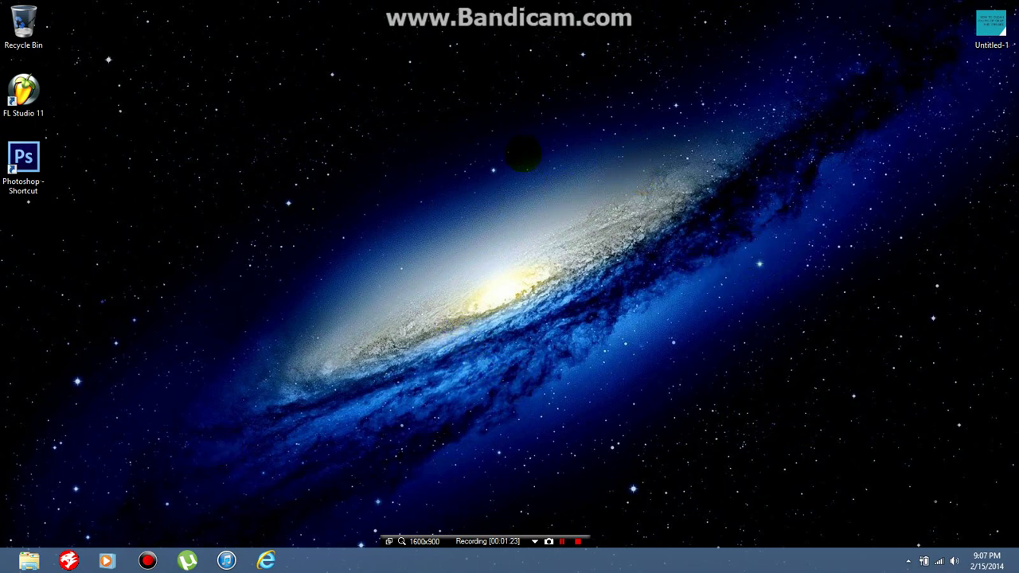
{"action": "left_click", "coordinate": [592, 200]}
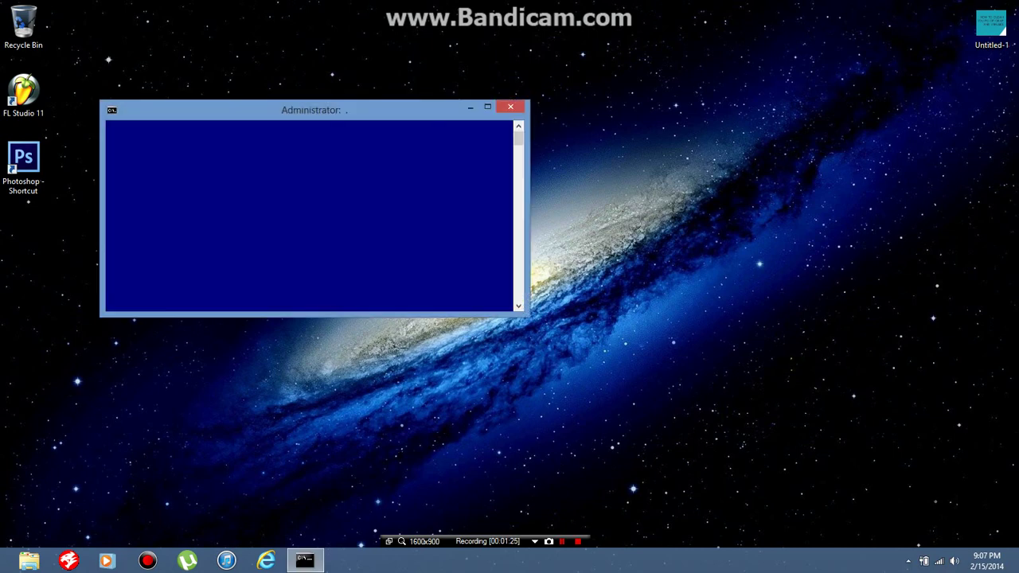
{"action": "left_click", "coordinate": [512, 105]}
{"action": "left_click", "coordinate": [451, 253]}
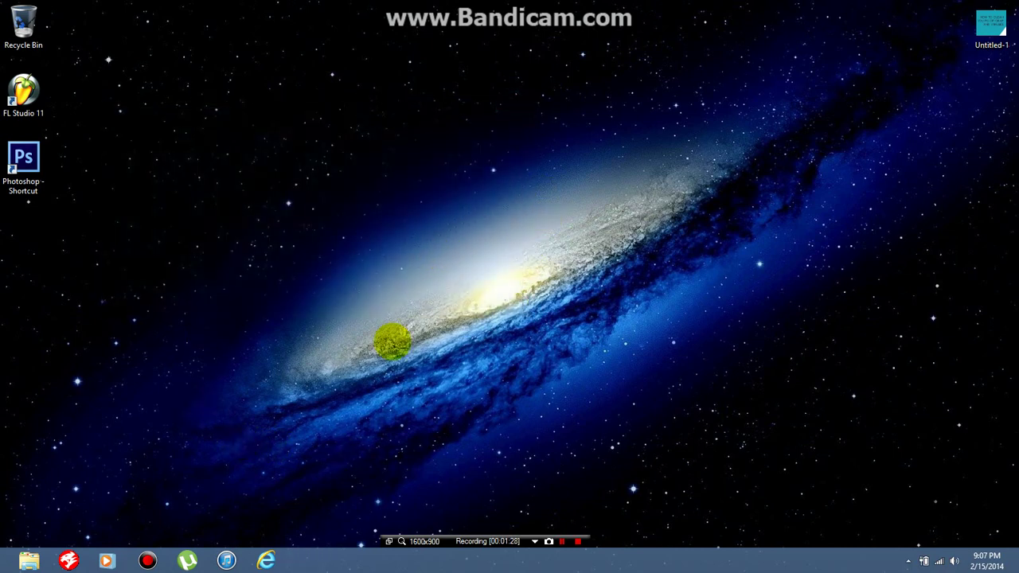
Open and dismiss the Recycle Bin's context menu on the desktop.
{"action": "left_click", "coordinate": [23, 24]}
{"action": "right_click", "coordinate": [24, 24]}
{"action": "left_click", "coordinate": [184, 30]}
{"action": "right_click", "coordinate": [16, 20]}
{"action": "left_click", "coordinate": [240, 45]}
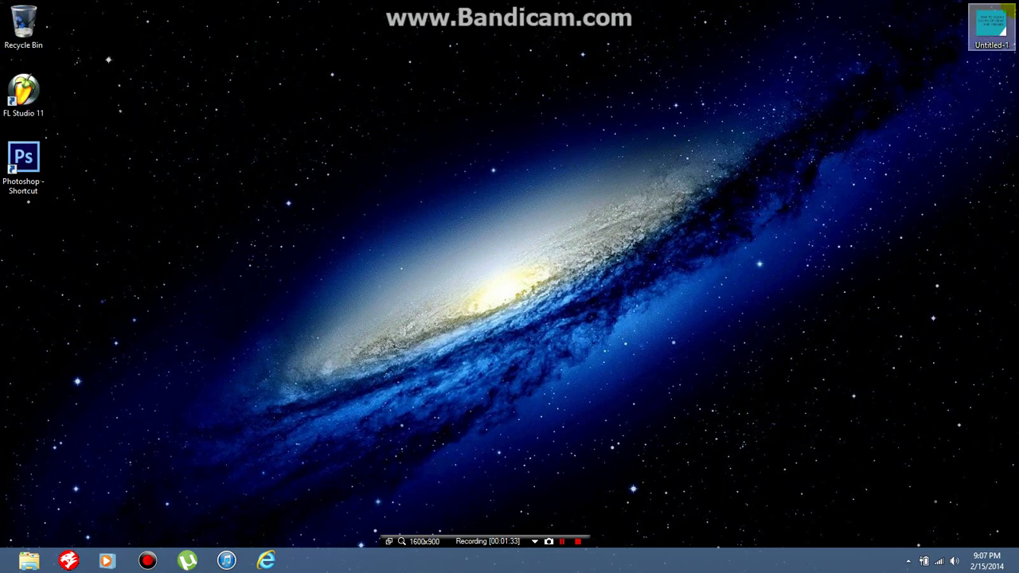
Uninstall the µTorrent tile from the Start screen, opening Programs and Features.
{"action": "mouse_move", "coordinate": [1009, 115]}
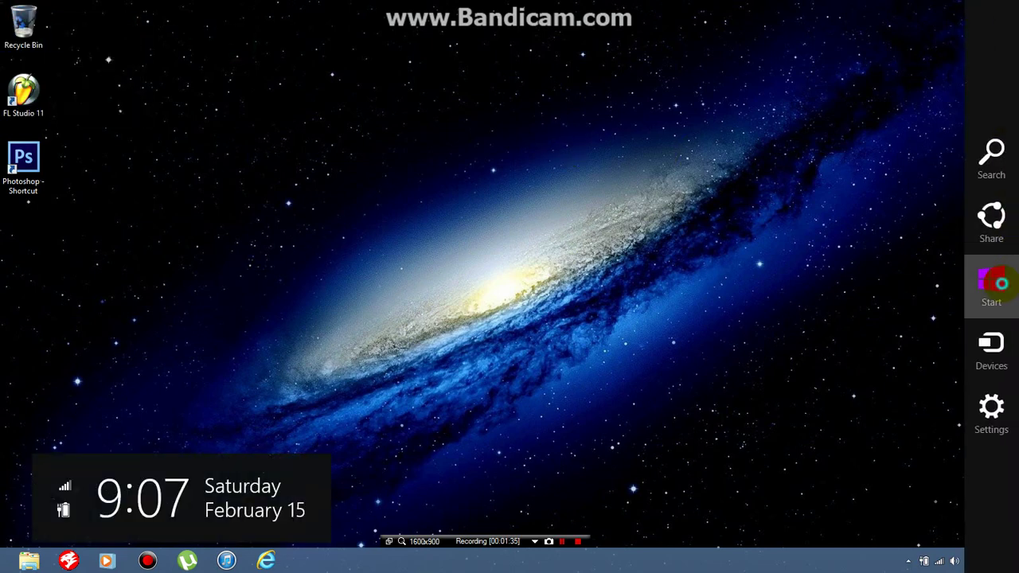
{"action": "left_click", "coordinate": [1000, 281]}
{"action": "right_click", "coordinate": [585, 72]}
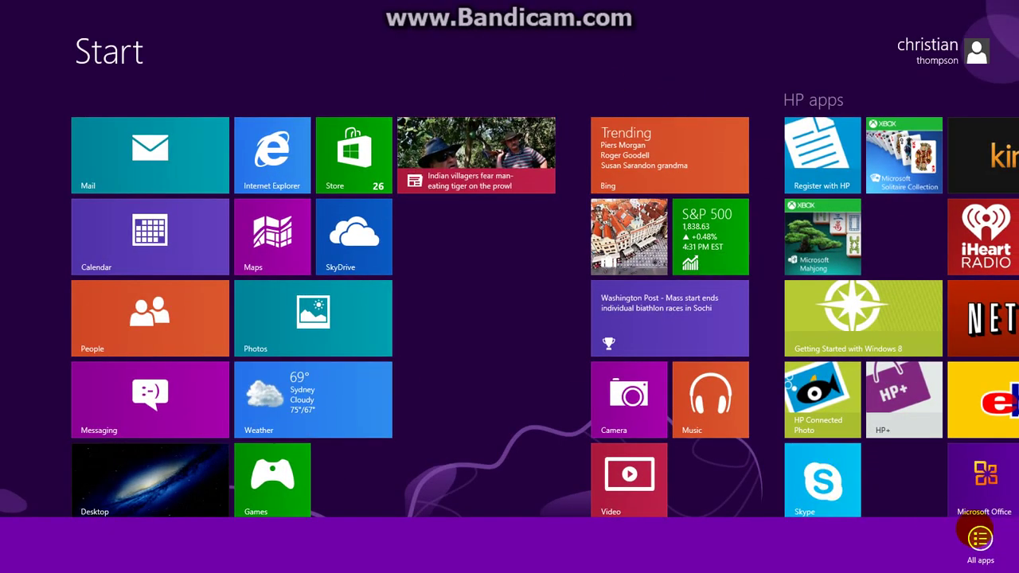
{"action": "scroll", "coordinate": [468, 311], "scroll_direction": "down", "scroll_amount": 5}
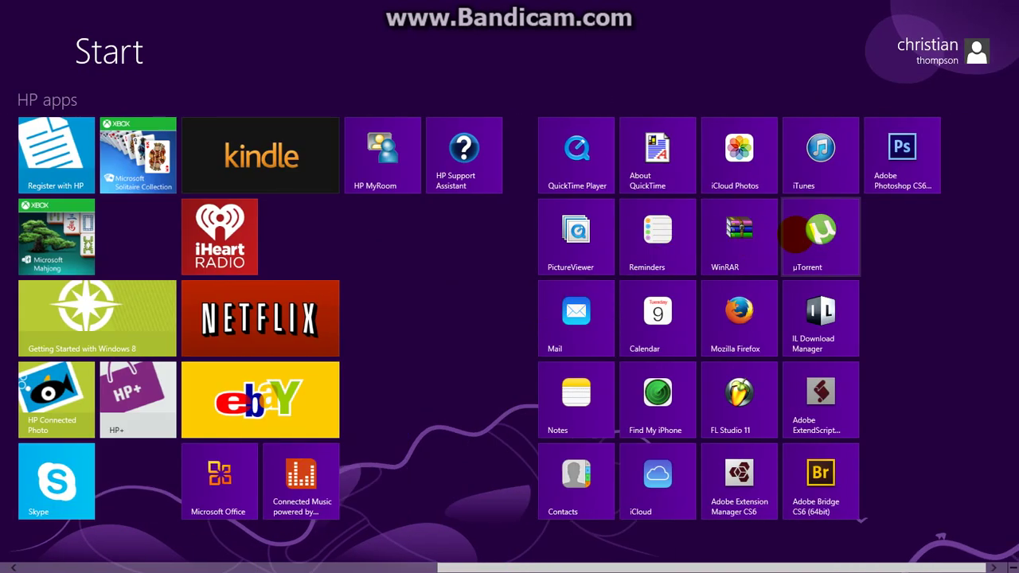
{"action": "right_click", "coordinate": [824, 247]}
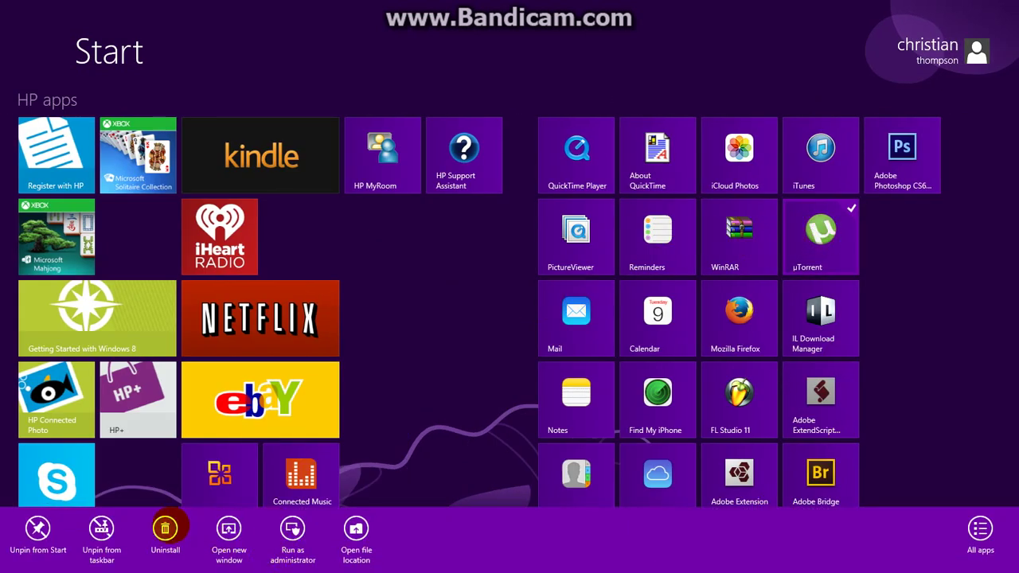
{"action": "left_click", "coordinate": [165, 529]}
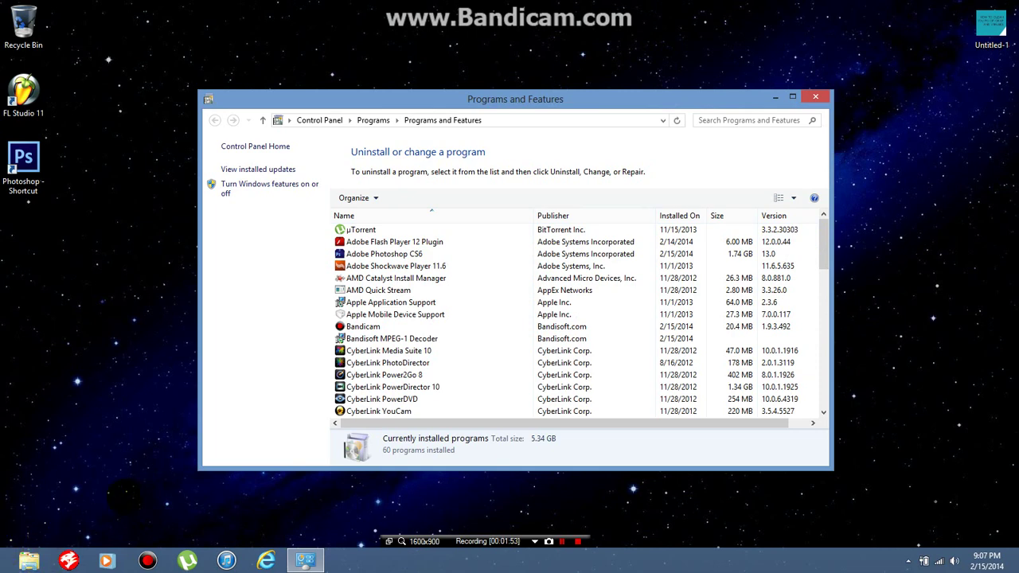
Browse the installed programs list, selecting entries like Adobe Photoshop CS6 and Bandisoft MPEG-1 Decoder.
{"action": "left_click", "coordinate": [410, 255]}
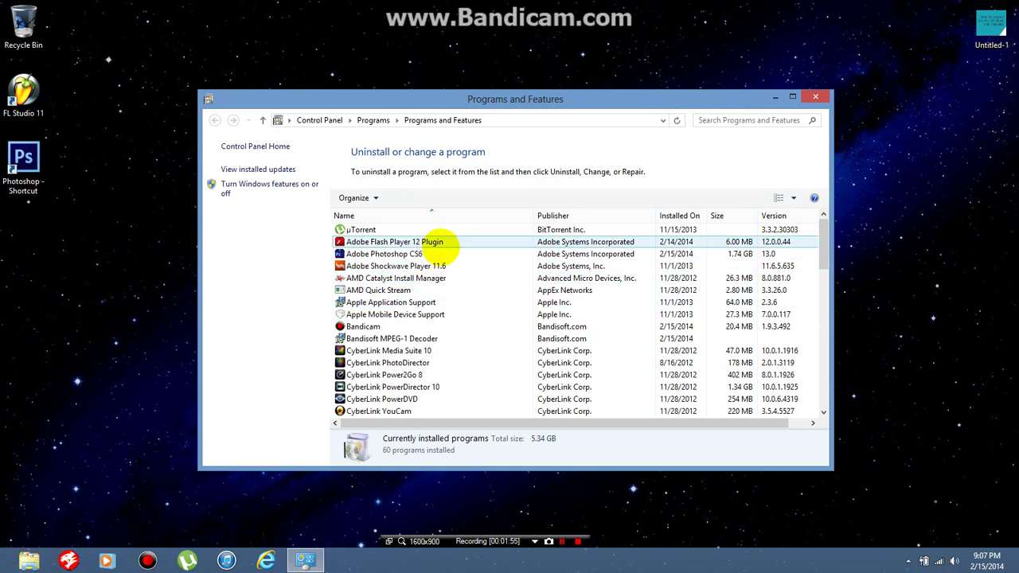
{"action": "left_click", "coordinate": [482, 322]}
{"action": "left_click", "coordinate": [364, 266]}
{"action": "left_click", "coordinate": [472, 340]}
{"action": "left_click", "coordinate": [310, 253]}
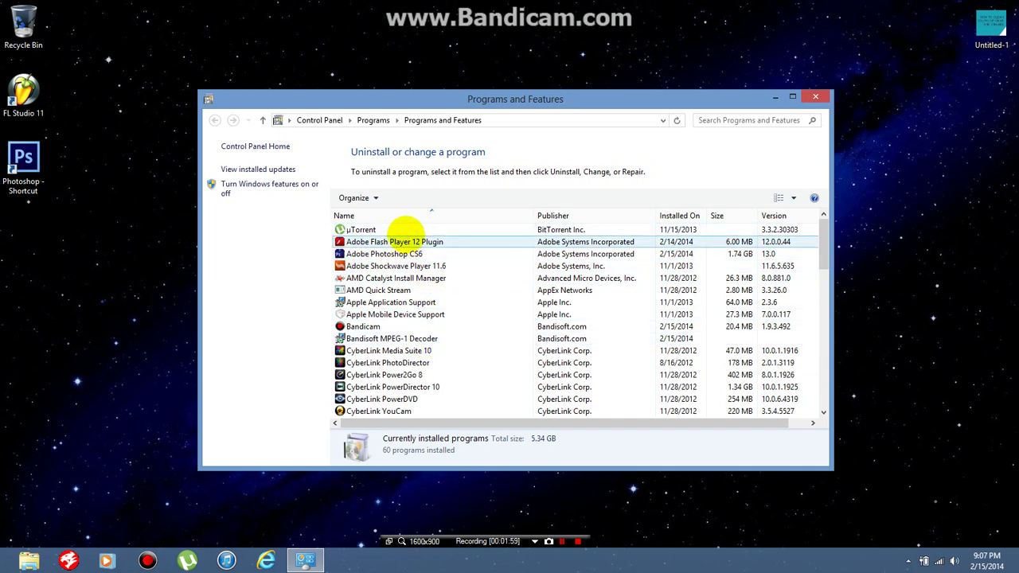
{"action": "left_click", "coordinate": [414, 250]}
{"action": "scroll", "coordinate": [408, 249], "scroll_direction": "down", "scroll_amount": 1}
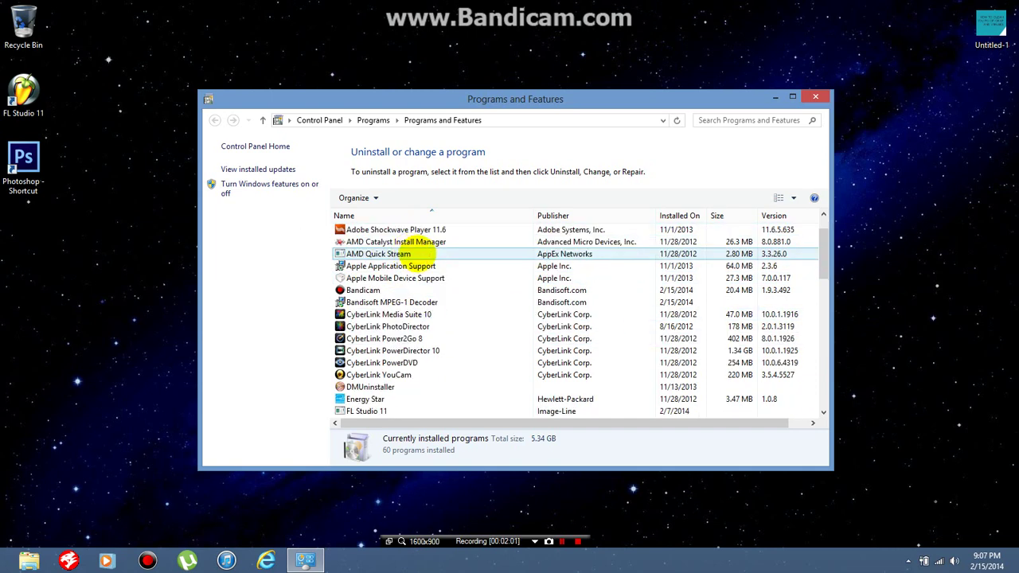
{"action": "scroll", "coordinate": [414, 248], "scroll_direction": "down", "scroll_amount": 2}
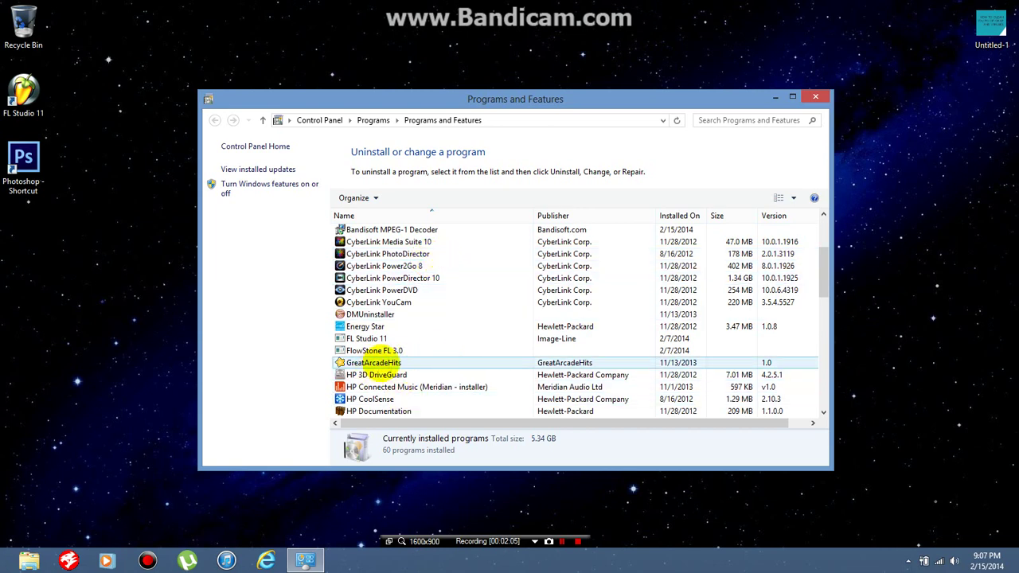
{"action": "scroll", "coordinate": [359, 363], "scroll_direction": "down", "scroll_amount": 1}
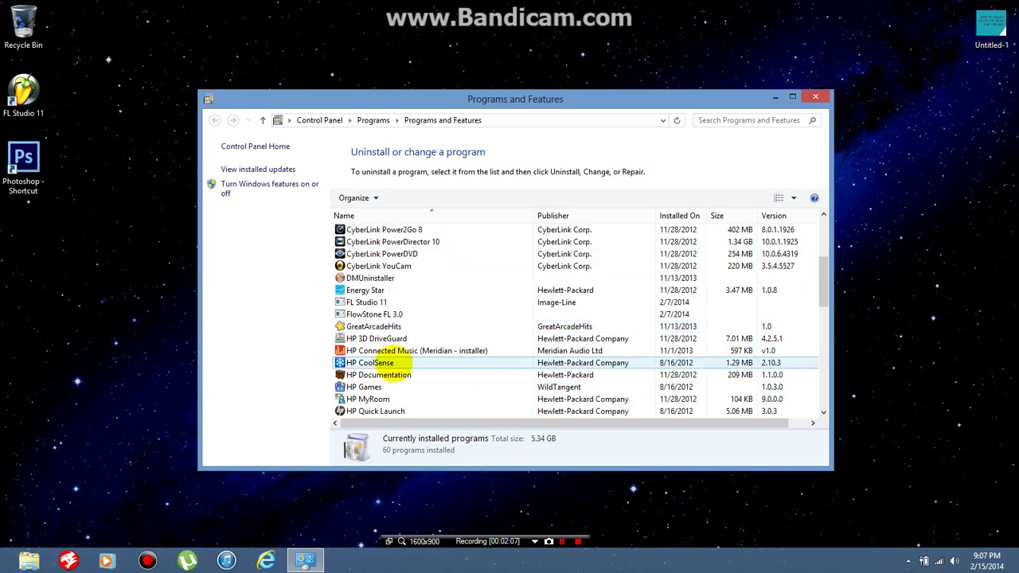
{"action": "scroll", "coordinate": [374, 375], "scroll_direction": "down", "scroll_amount": 2}
{"action": "scroll", "coordinate": [358, 374], "scroll_direction": "down", "scroll_amount": 5}
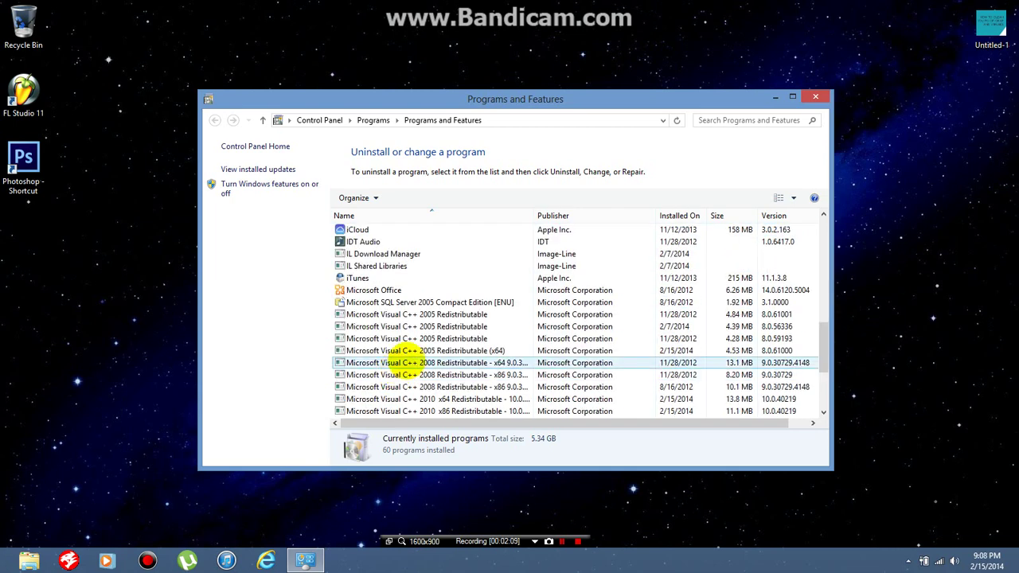
{"action": "scroll", "coordinate": [398, 347], "scroll_direction": "down", "scroll_amount": 4}
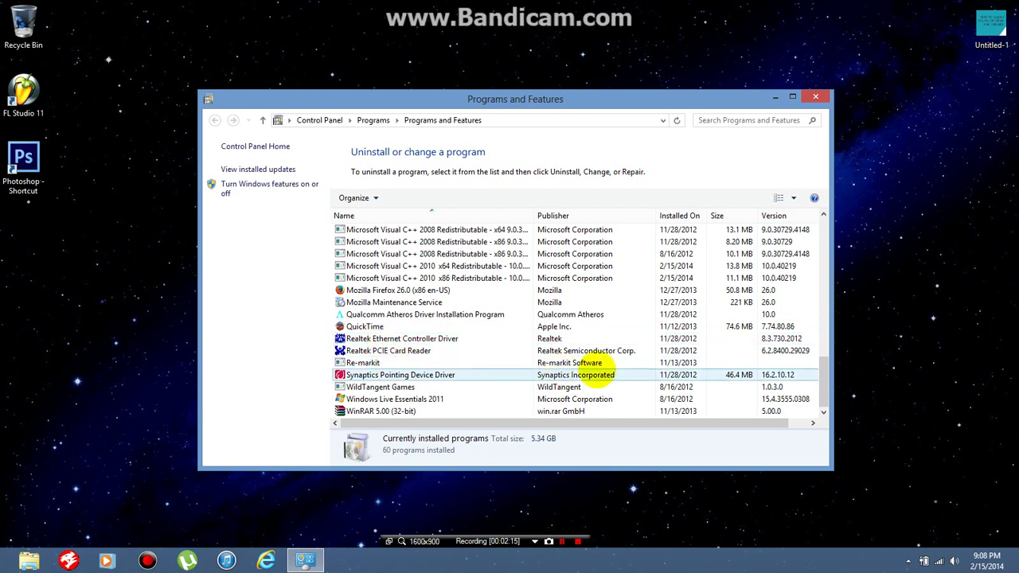
Uninstall Re-markit and WildTangent Games, confirming their removal from the list.
{"action": "right_click", "coordinate": [366, 366]}
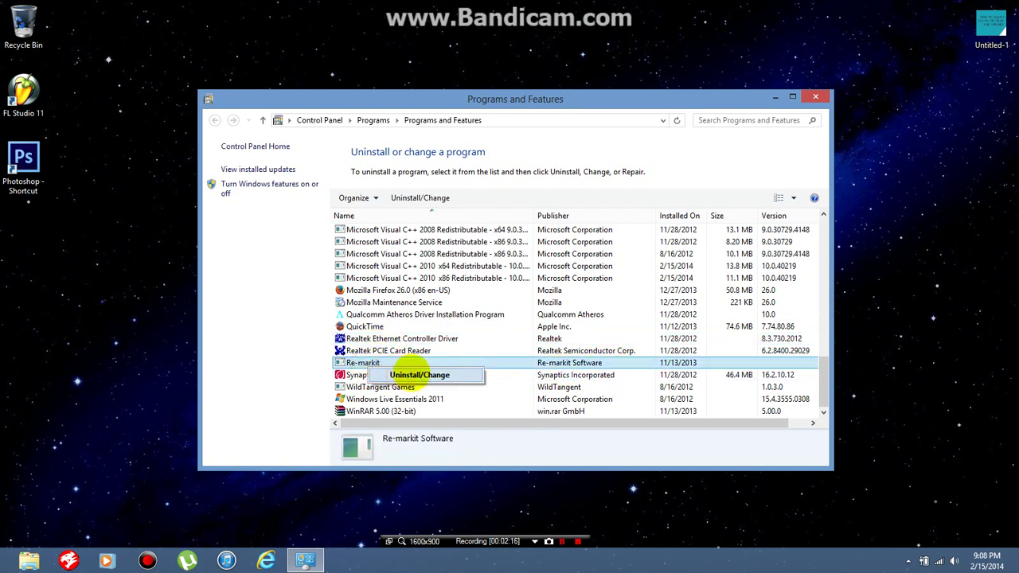
{"action": "left_click", "coordinate": [386, 375]}
{"action": "left_click", "coordinate": [540, 294]}
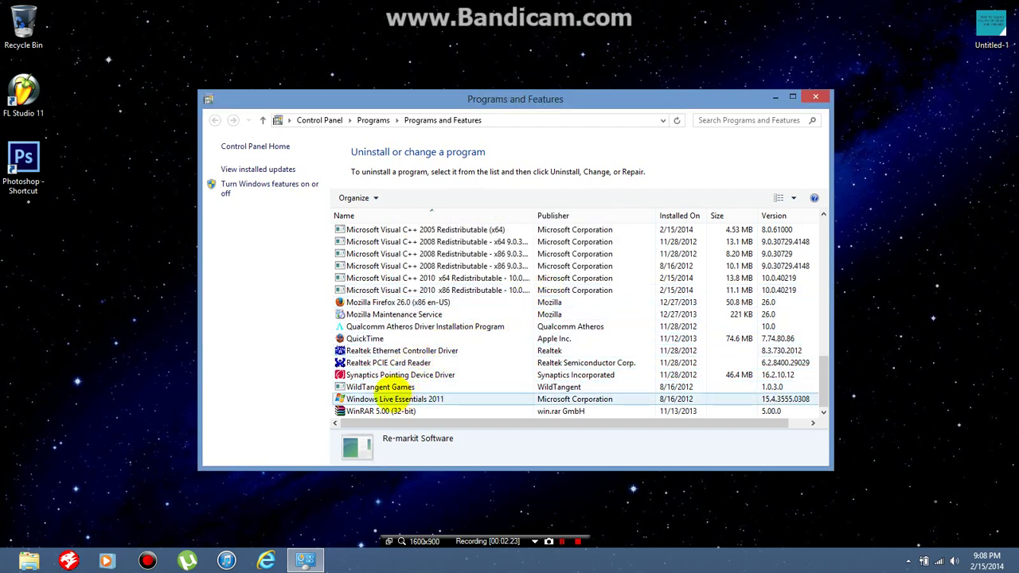
{"action": "right_click", "coordinate": [397, 387]}
{"action": "left_click", "coordinate": [442, 394]}
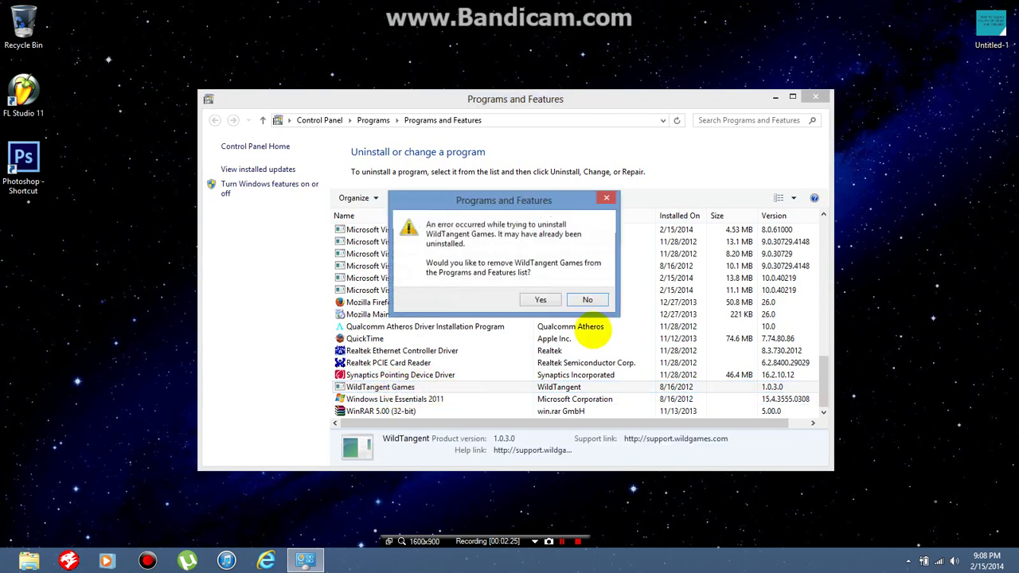
{"action": "left_click", "coordinate": [584, 298]}
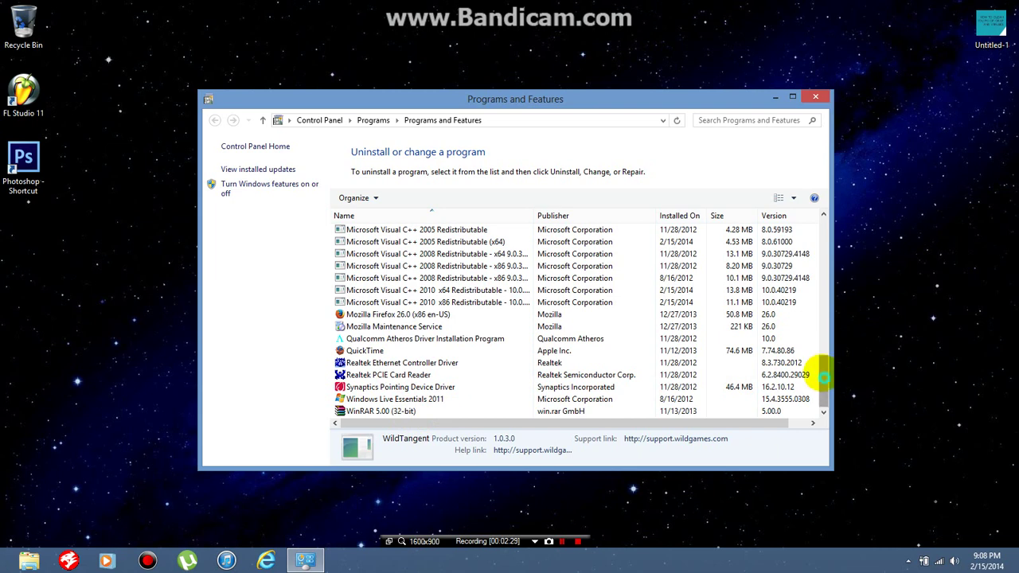
{"action": "left_click_drag", "start_coordinate": [824, 374], "coordinate": [804, 226]}
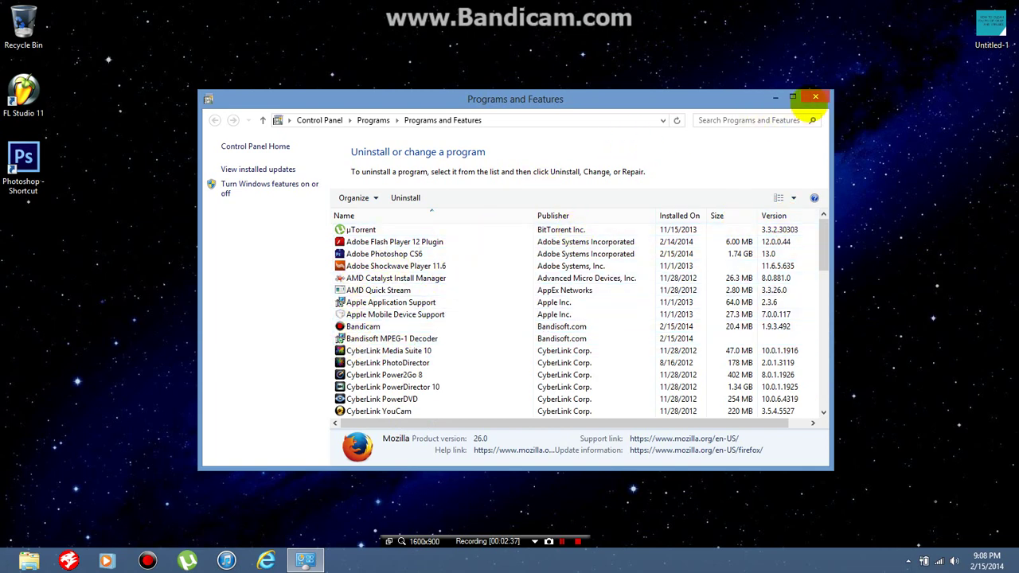
Close Programs and Features, then launch Internet Explorer, maximize it and minimize it.
{"action": "left_click", "coordinate": [815, 96]}
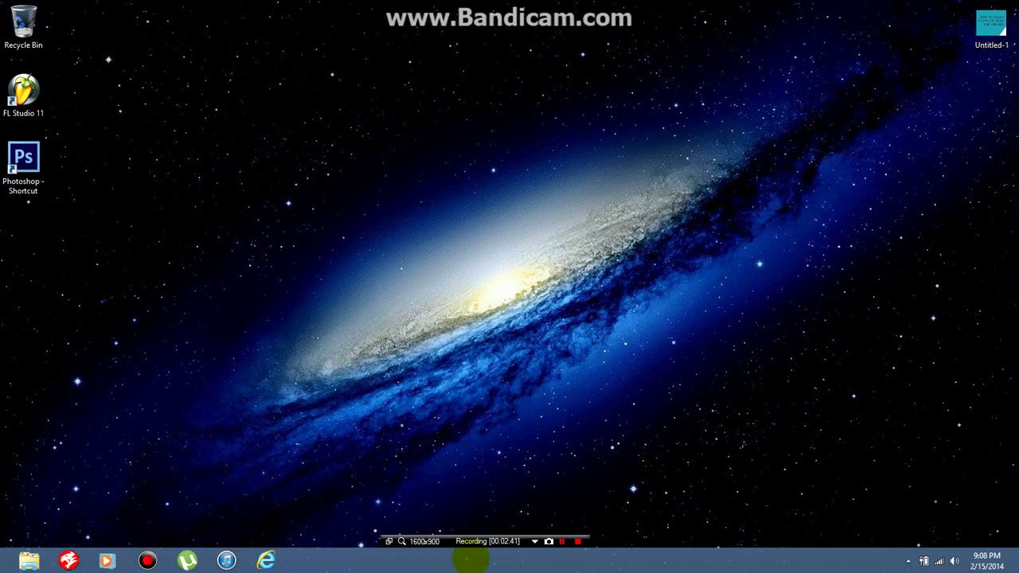
{"action": "left_click", "coordinate": [266, 561]}
{"action": "double_click", "coordinate": [588, 9]}
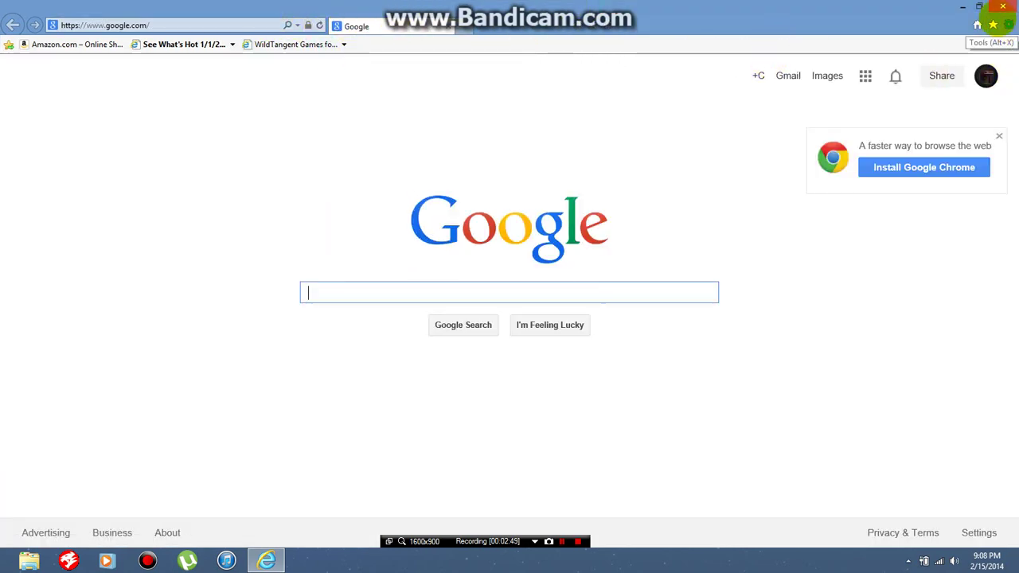
{"action": "left_click", "coordinate": [963, 6]}
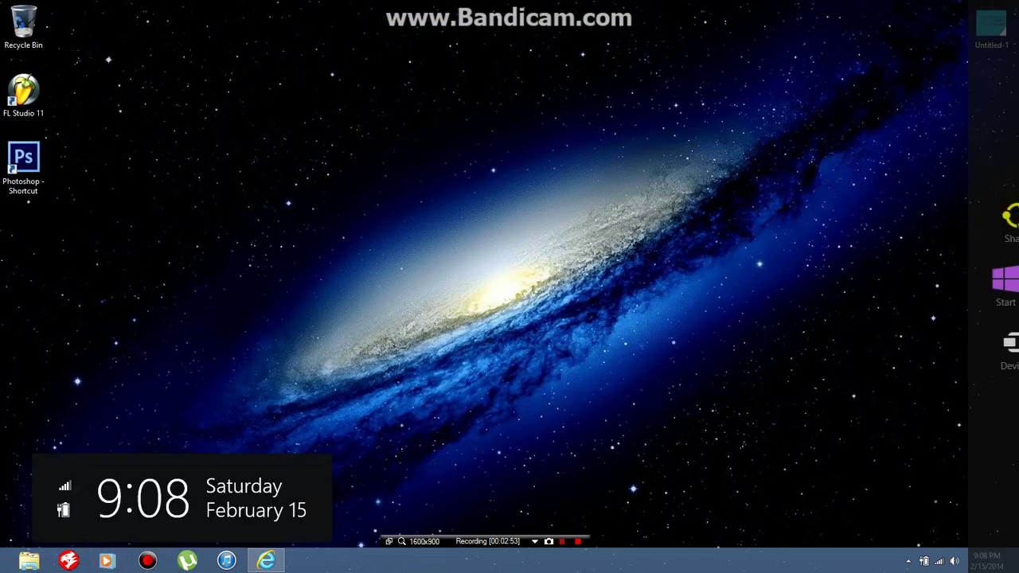
On the Start screen, select only the µTorrent tile for uninstalling.
{"action": "left_click", "coordinate": [992, 280]}
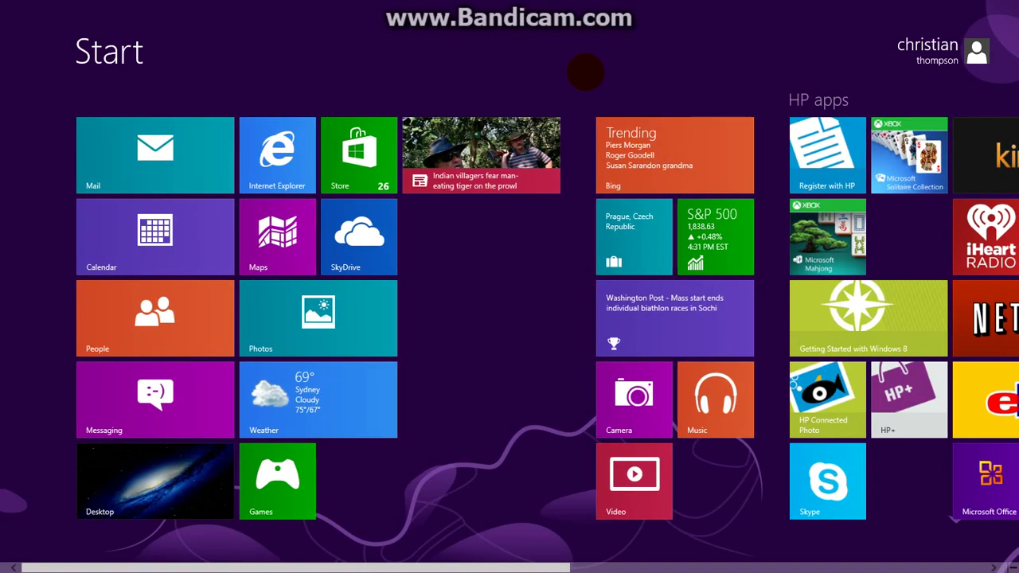
{"action": "right_click", "coordinate": [628, 398]}
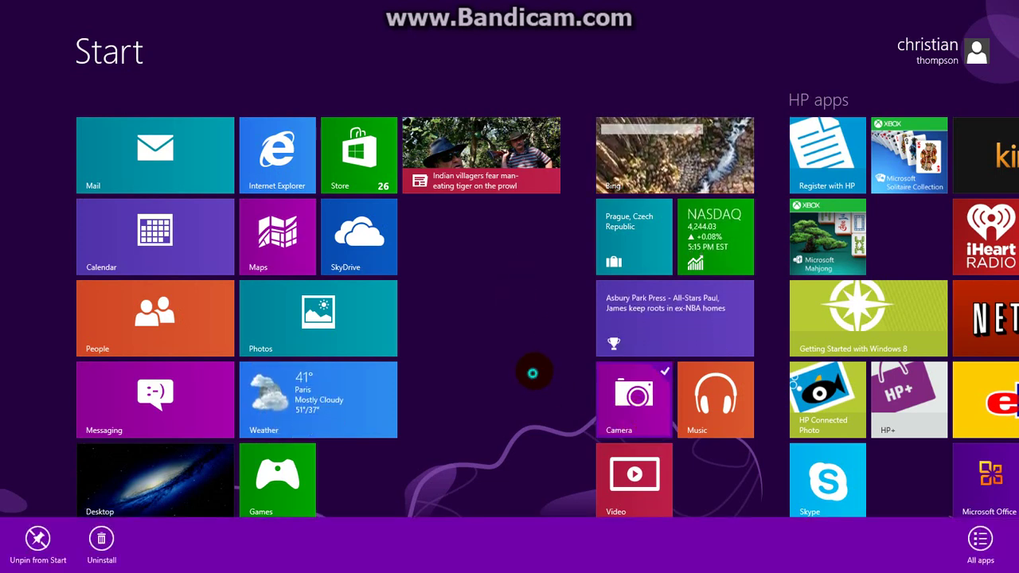
{"action": "left_click", "coordinate": [557, 372]}
{"action": "scroll", "coordinate": [581, 350], "scroll_direction": "down", "scroll_amount": 5}
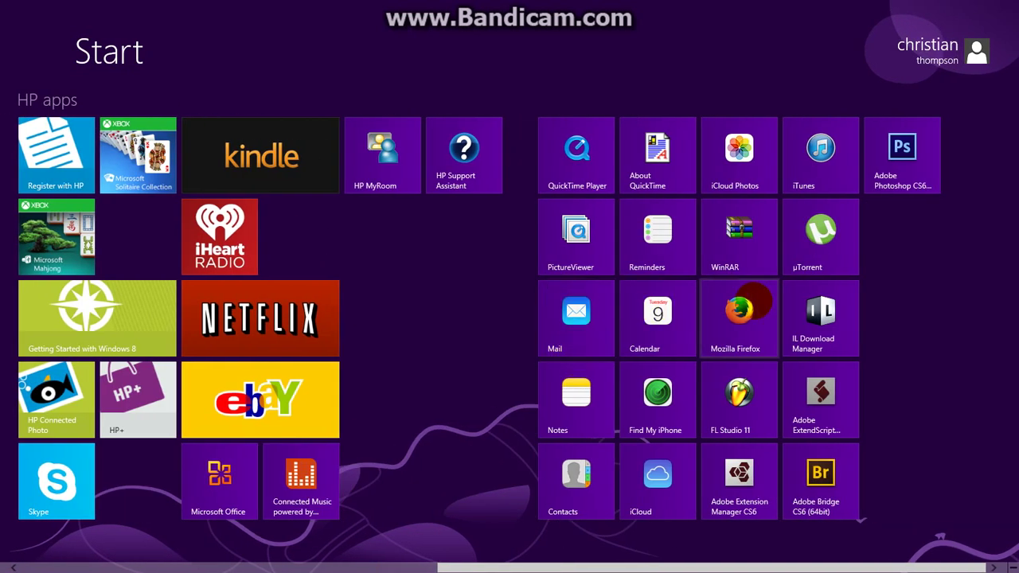
{"action": "right_click", "coordinate": [747, 331]}
{"action": "right_click", "coordinate": [832, 237]}
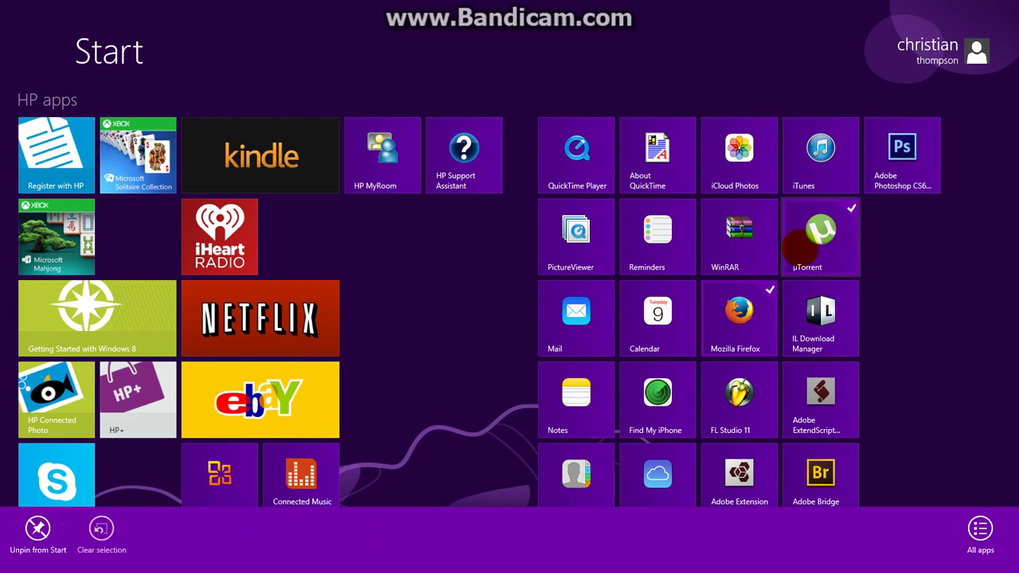
{"action": "right_click", "coordinate": [739, 314]}
Uninstall µTorrent and scroll through the 58 remaining installed programs.
{"action": "left_click", "coordinate": [165, 534]}
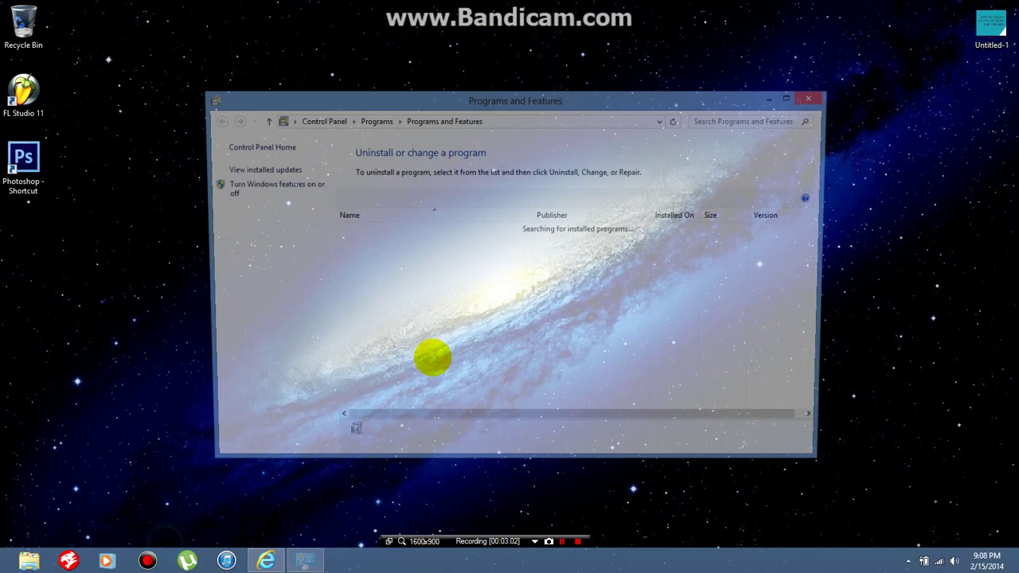
{"action": "scroll", "coordinate": [374, 302], "scroll_direction": "down", "scroll_amount": 5}
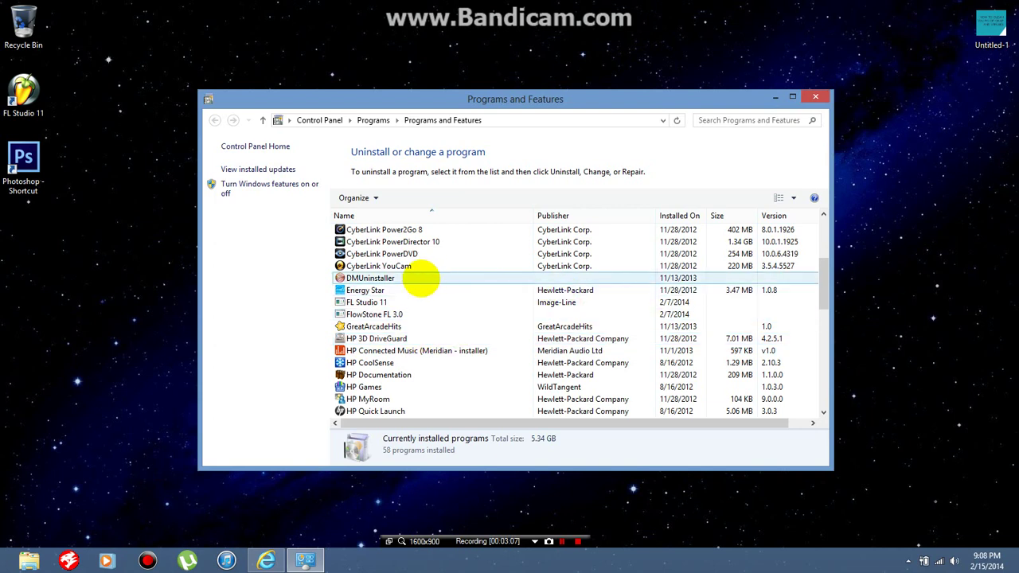
{"action": "scroll", "coordinate": [379, 317], "scroll_direction": "down", "scroll_amount": 5}
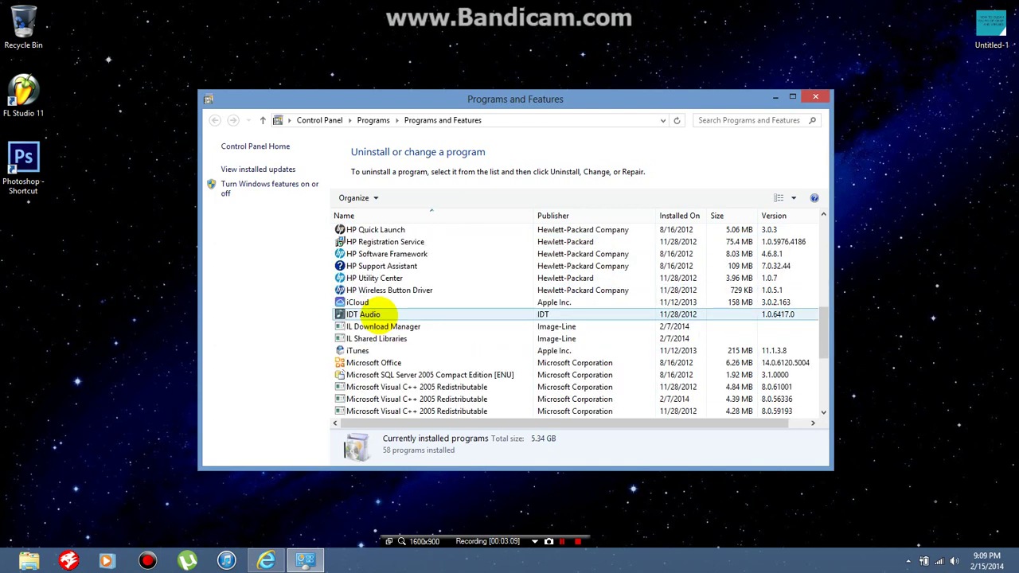
{"action": "scroll", "coordinate": [375, 313], "scroll_direction": "down", "scroll_amount": 4}
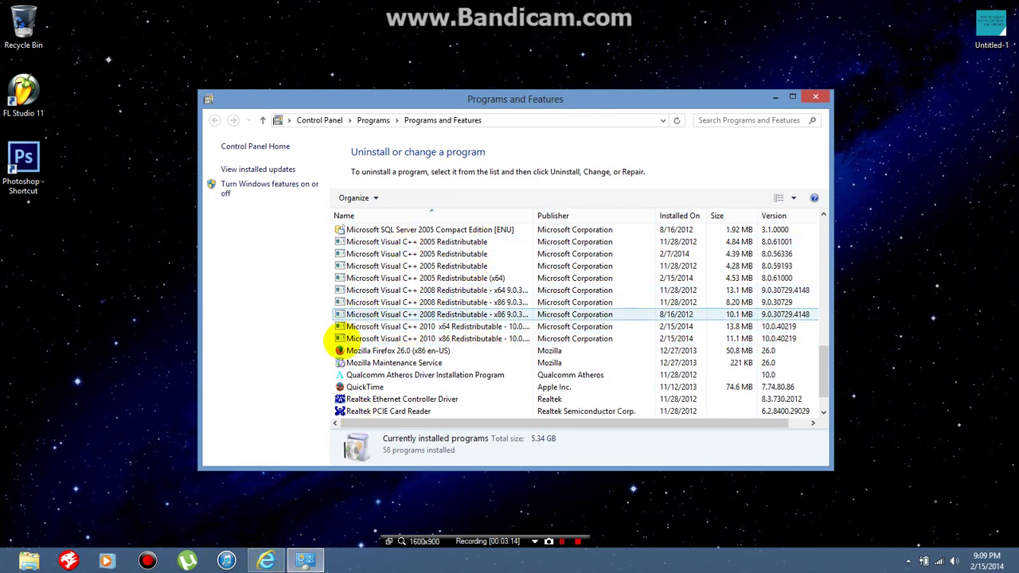
{"action": "left_click", "coordinate": [815, 97]}
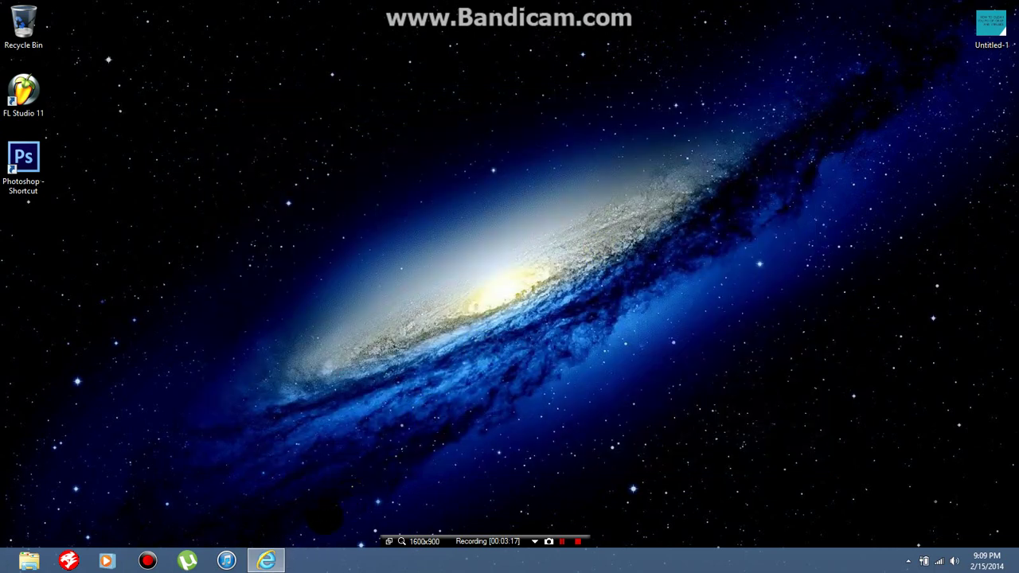
{"action": "left_click", "coordinate": [266, 560]}
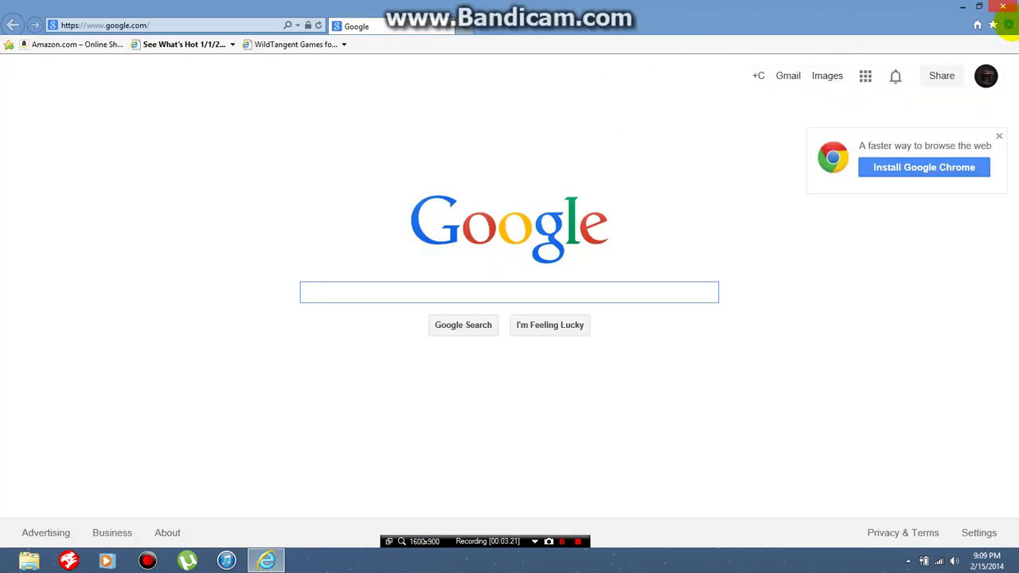
{"action": "left_click", "coordinate": [1008, 25]}
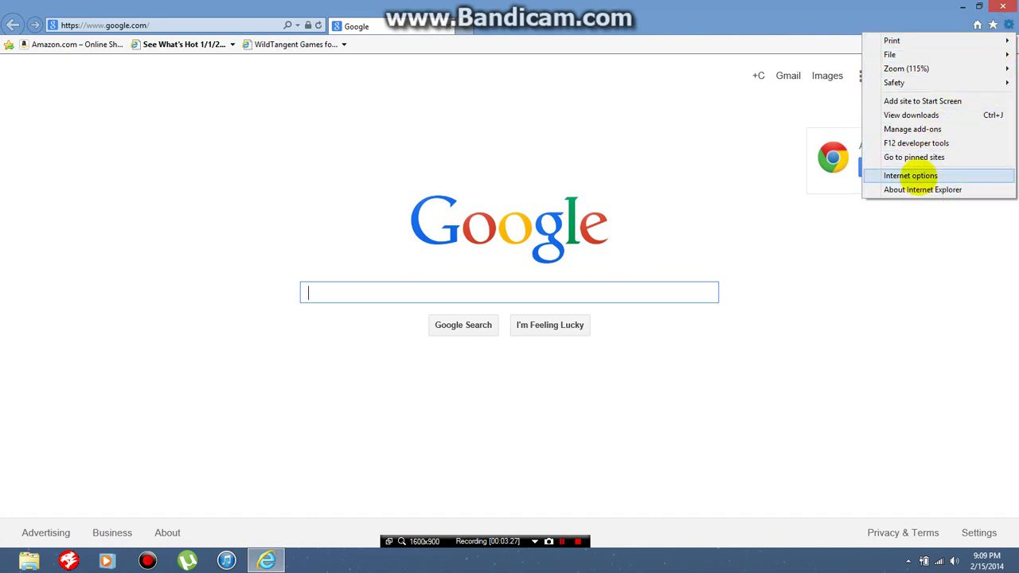
{"action": "left_click", "coordinate": [910, 175]}
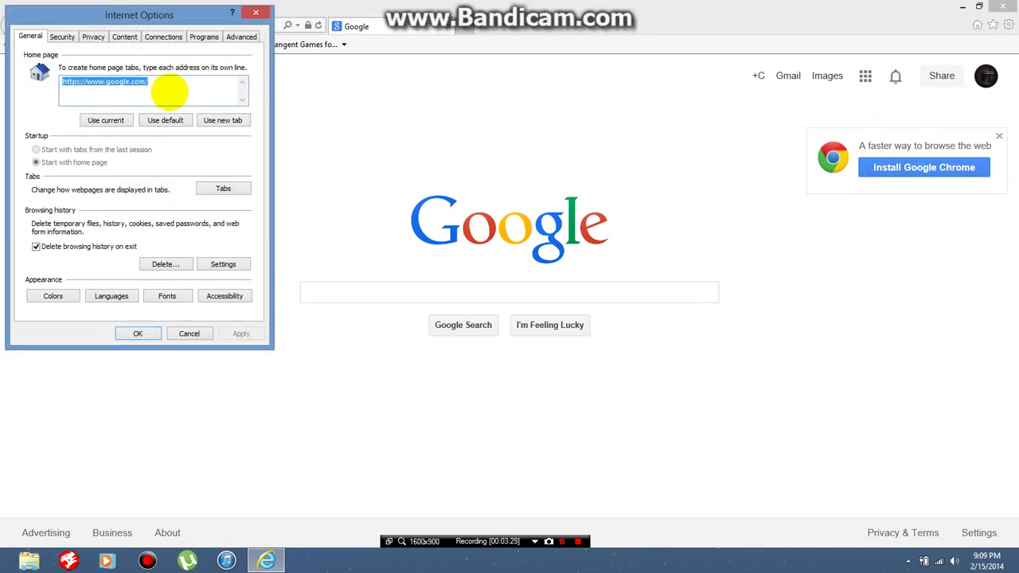
{"action": "left_click", "coordinate": [179, 86]}
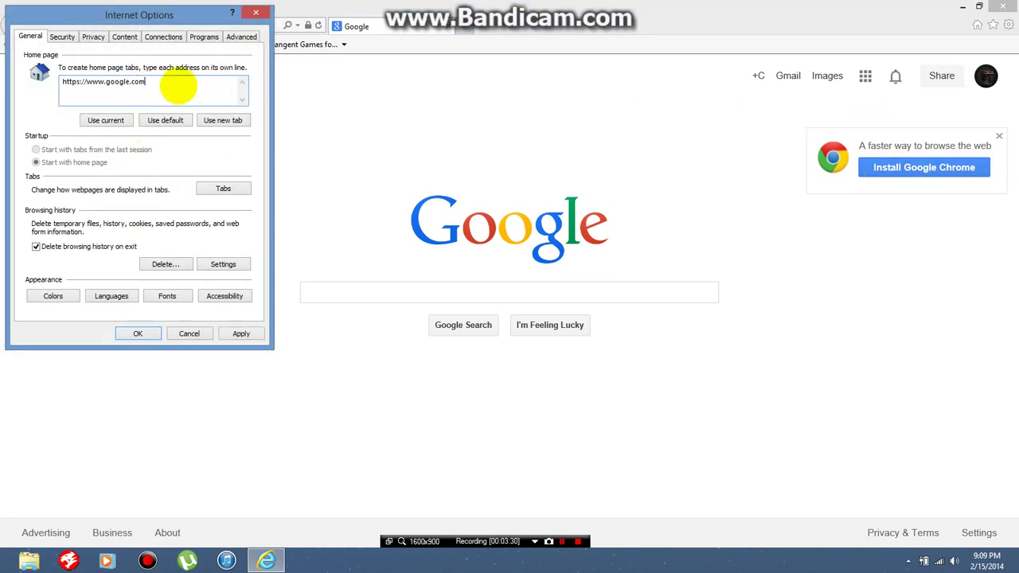
{"action": "type", "text": "www"}
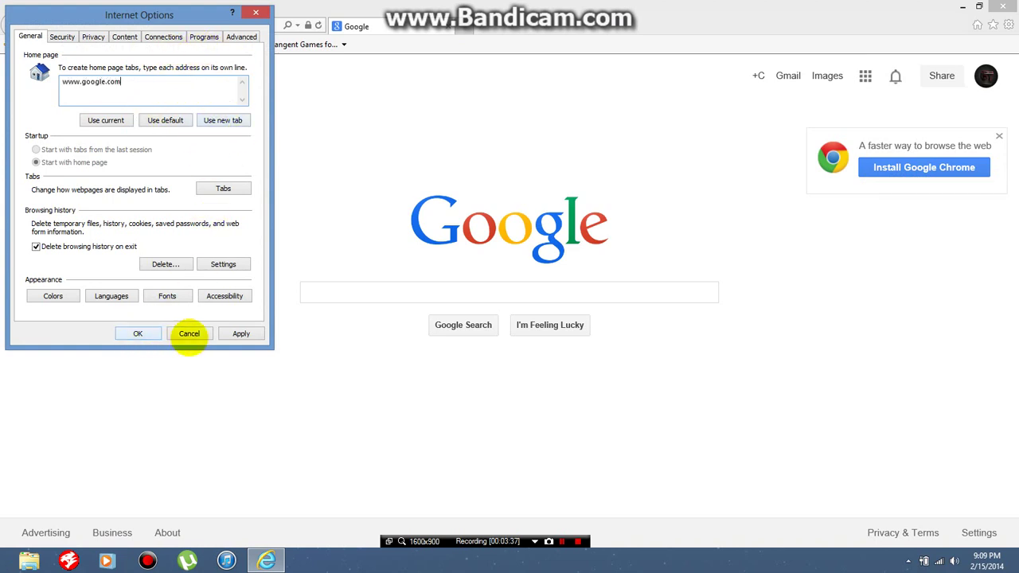
{"action": "left_click", "coordinate": [242, 333]}
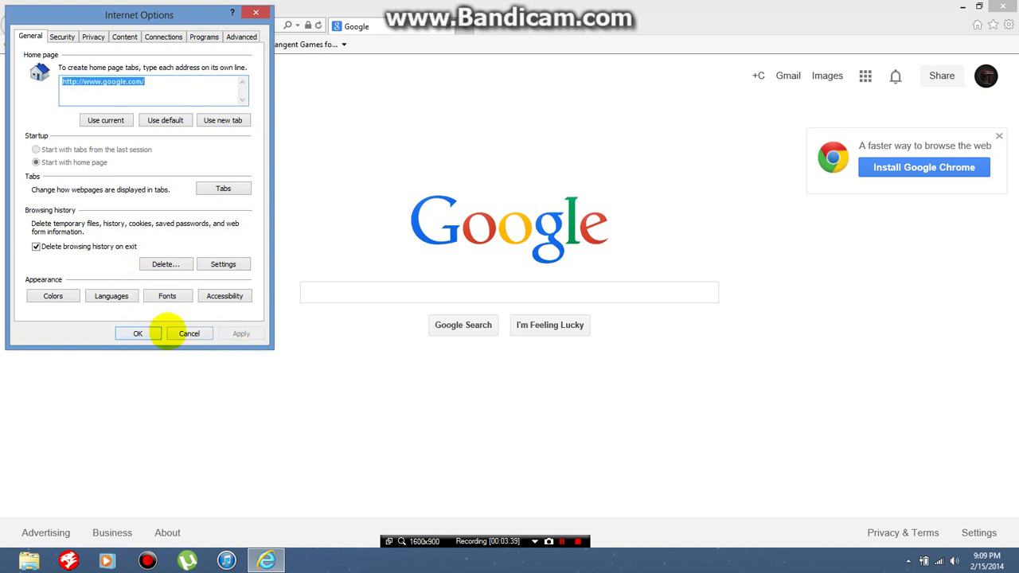
{"action": "left_click", "coordinate": [136, 333]}
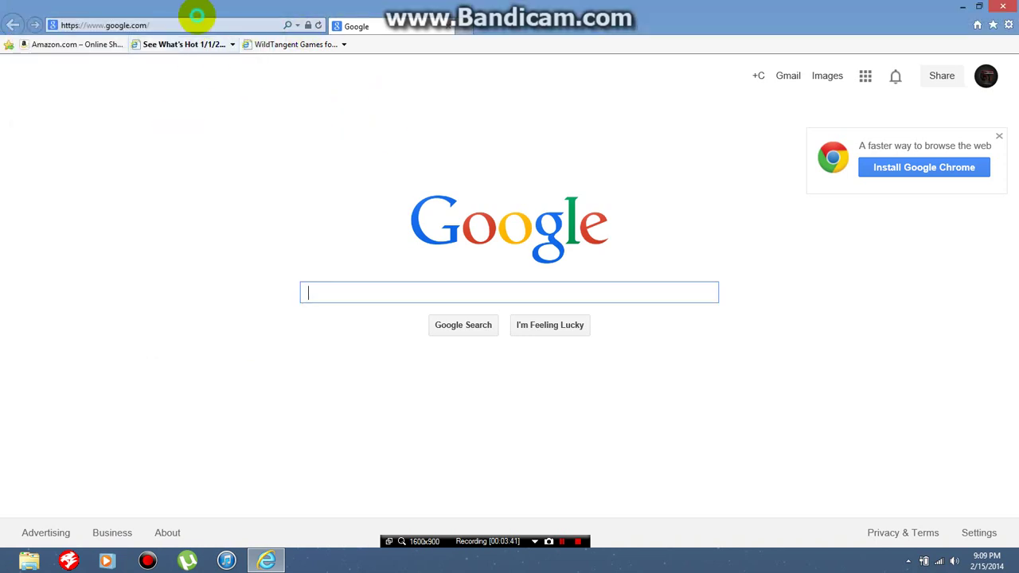
Clear the address bar and Google 'combo fix' to reach the bleepingcomputer ComboFix download page.
{"action": "left_click", "coordinate": [198, 20]}
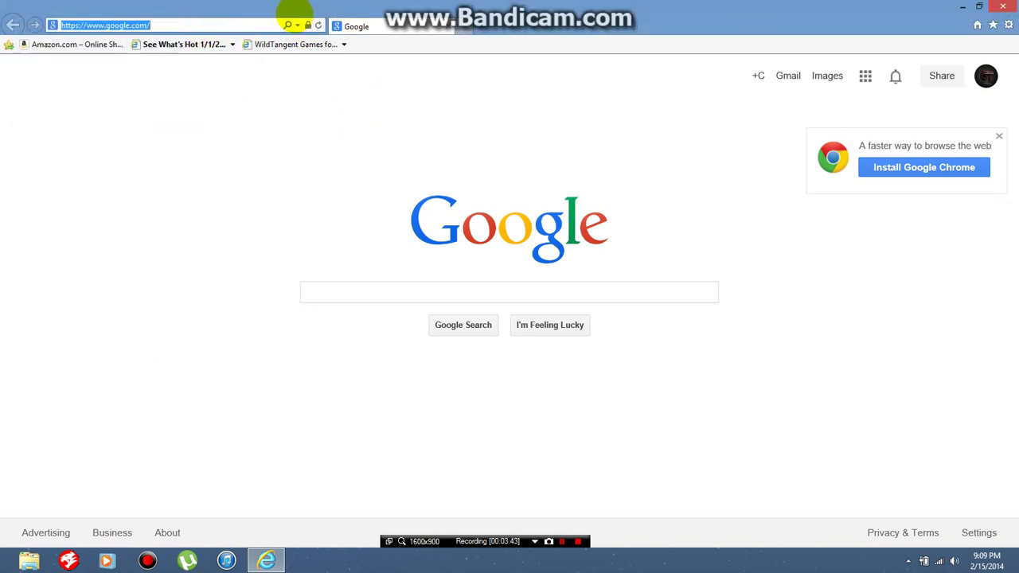
{"action": "key", "text": "BackSpace"}
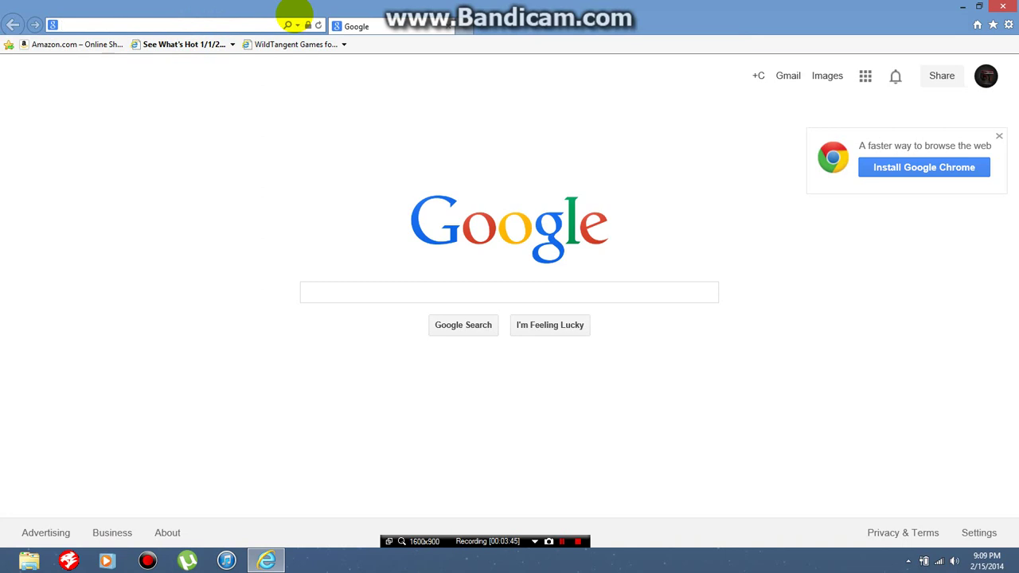
{"action": "left_click", "coordinate": [488, 293]}
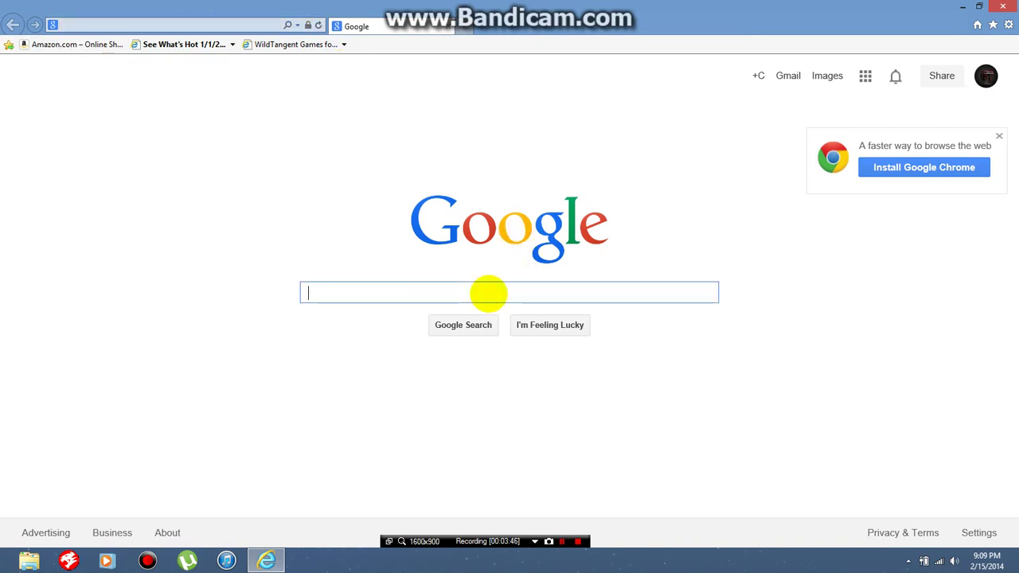
{"action": "type", "text": "cambo"}
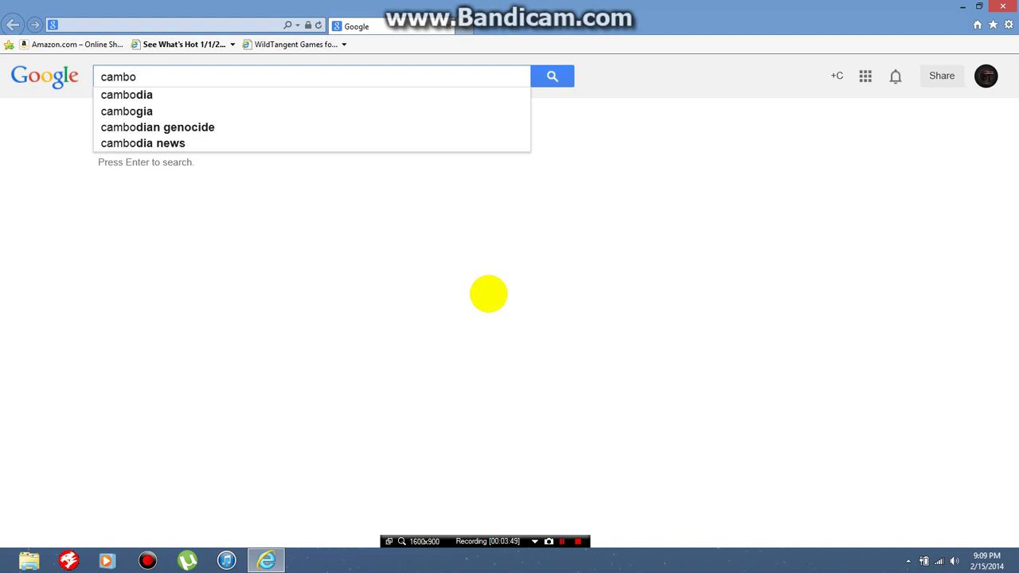
{"action": "key", "text": "BackSpace"}
{"action": "key", "text": "BackSpace"}
{"action": "key", "text": "BackSpace"}
{"action": "key", "text": "BackSpace"}
{"action": "type", "text": "ombo fix"}
{"action": "key", "text": "Return"}
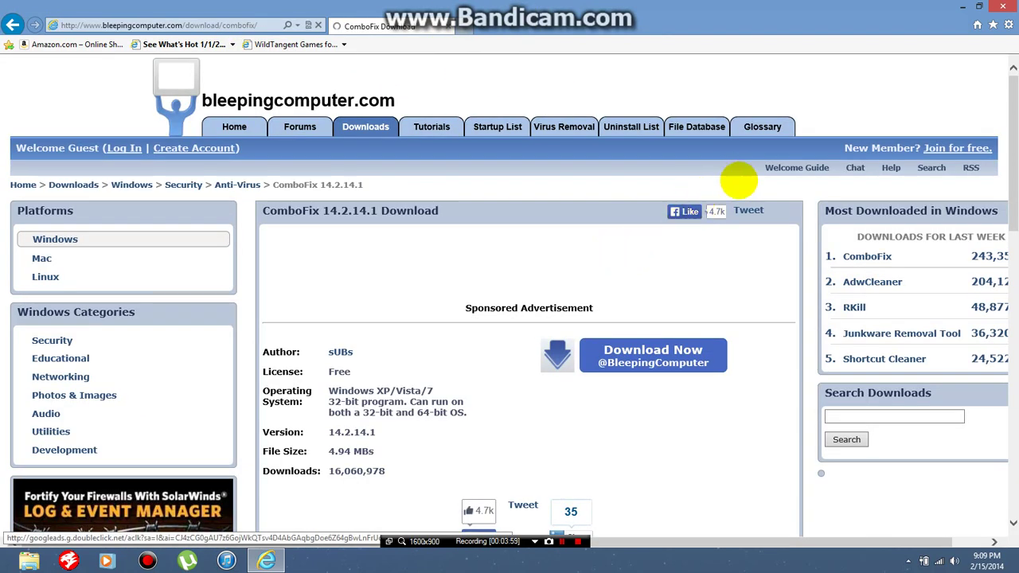
{"action": "scroll", "coordinate": [282, 279], "scroll_direction": "down", "scroll_amount": 5}
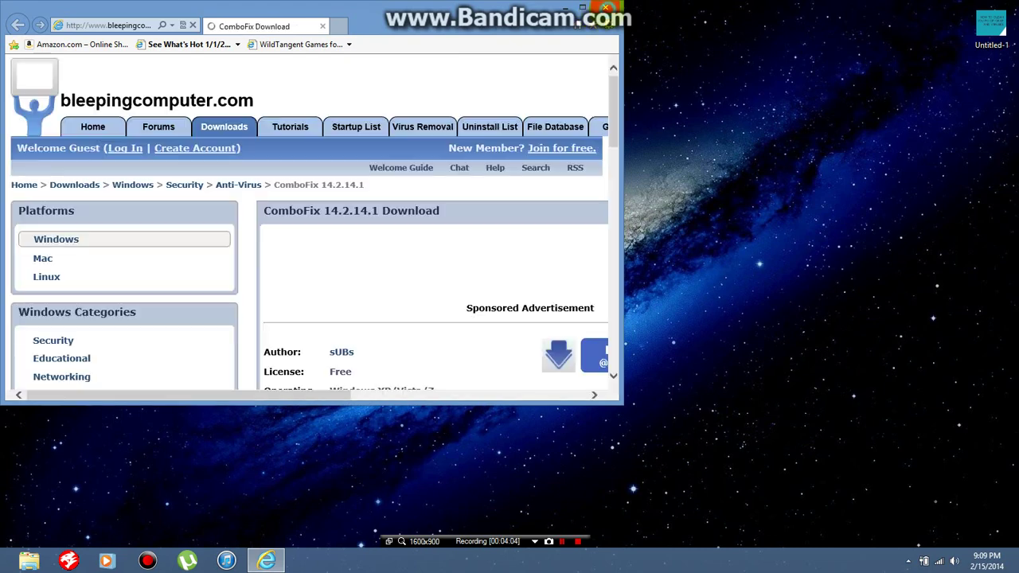
Close the Internet Explorer window to reveal the galaxy-wallpaper desktop.
{"action": "left_click", "coordinate": [606, 8]}
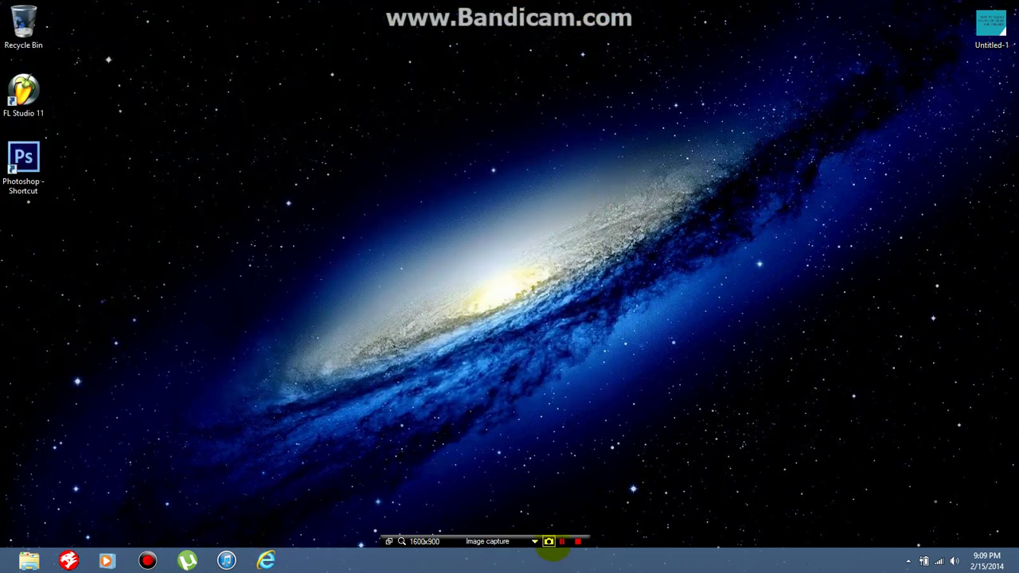